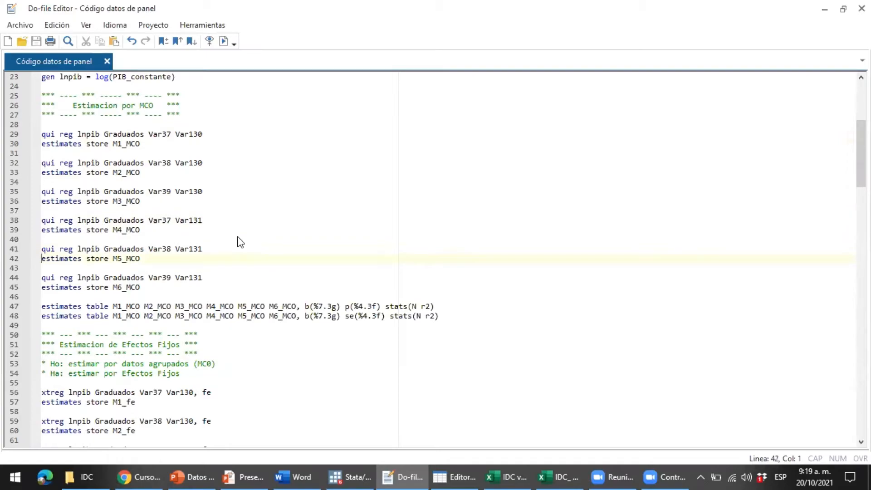
# Highlight Graduados in the first regression, then inspect its column in the widened Data Editor grid
pyautogui.press('Up')
pyautogui.press('Up')
pyautogui.press('Up')
pyautogui.moveTo(142, 135); pyautogui.dragTo(99, 134)
pyautogui.click(445, 472)
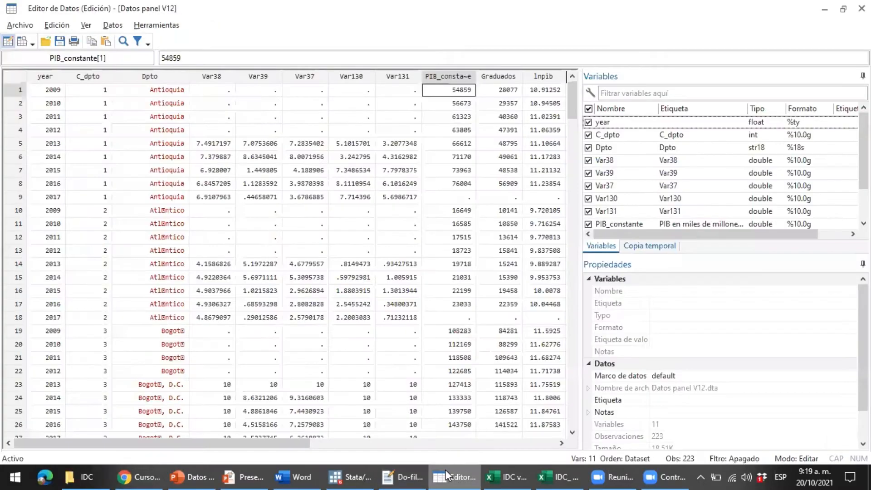
pyautogui.click(507, 80)
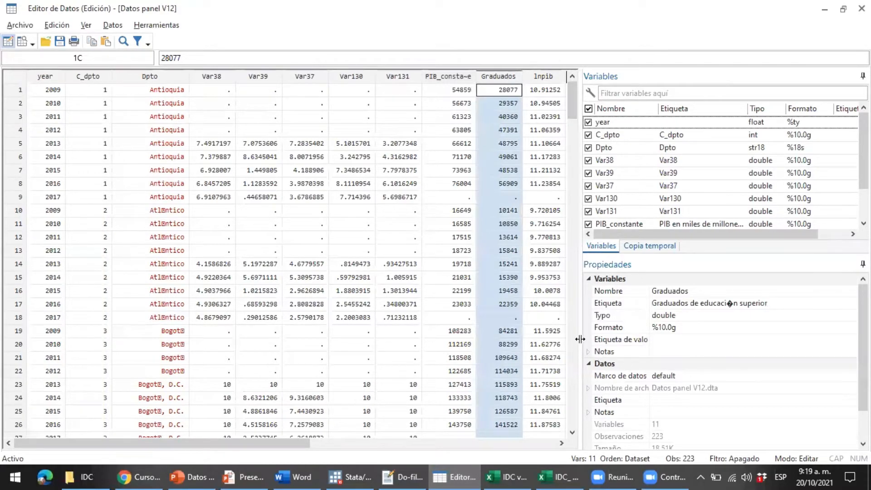
pyautogui.moveTo(581, 340); pyautogui.dragTo(704, 324)
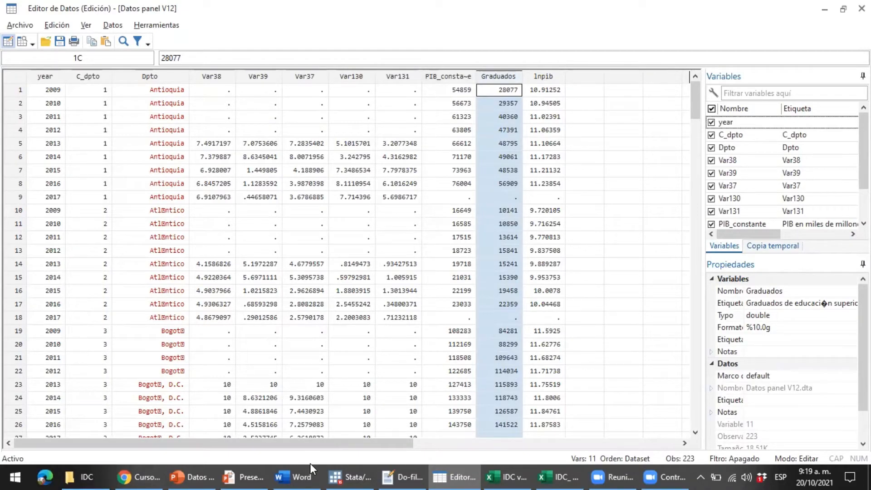
pyautogui.click(197, 472)
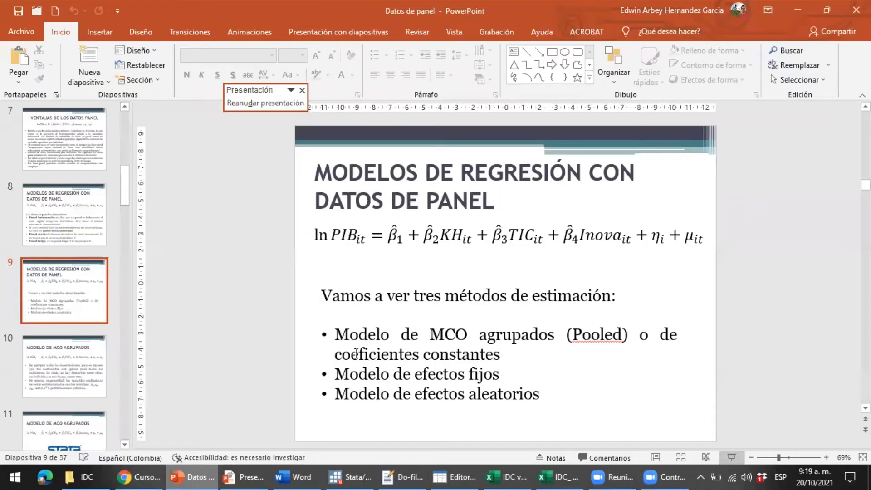
# Resume the slide show on the pooled OLS slide, then return to the do-file
pyautogui.click(255, 472)
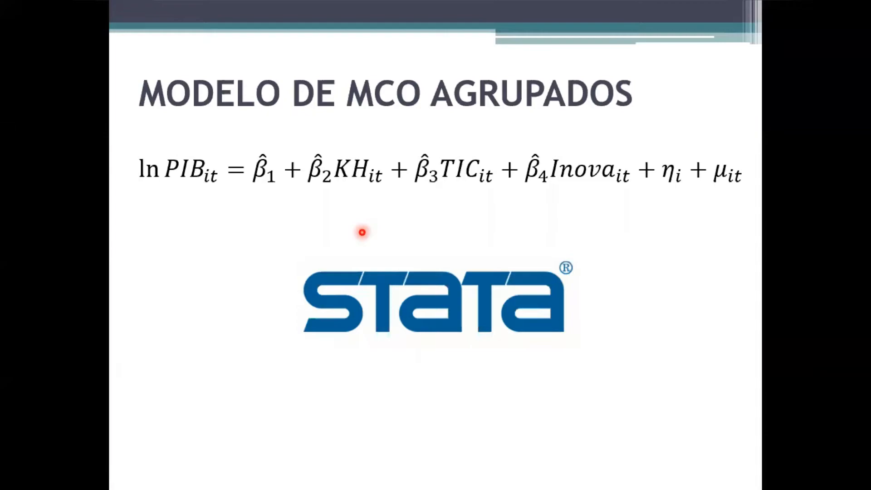
pyautogui.hotkey('alt', 'Tab')
pyautogui.hotkey('alt', 'Tab')
pyautogui.hotkey('alt', 'Tab')
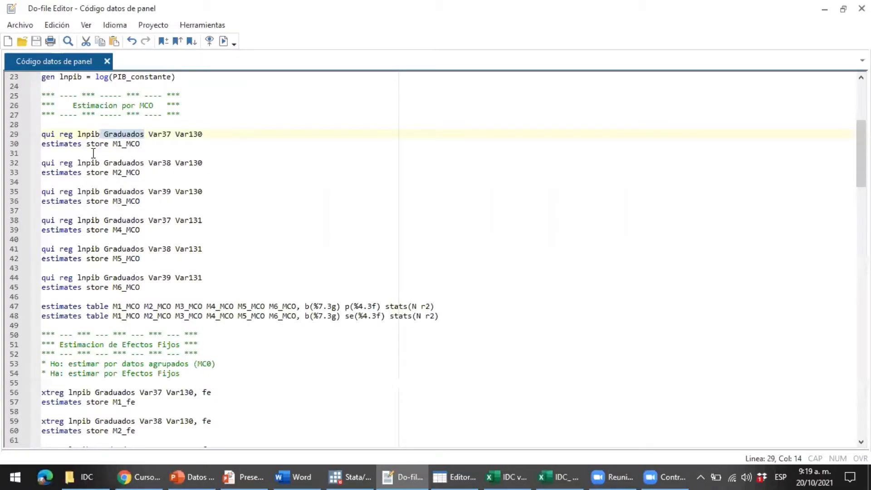
# Highlight Graduados in the second, third and first pooled OLS models, then return to the slide
pyautogui.moveTo(104, 163); pyautogui.dragTo(144, 171)
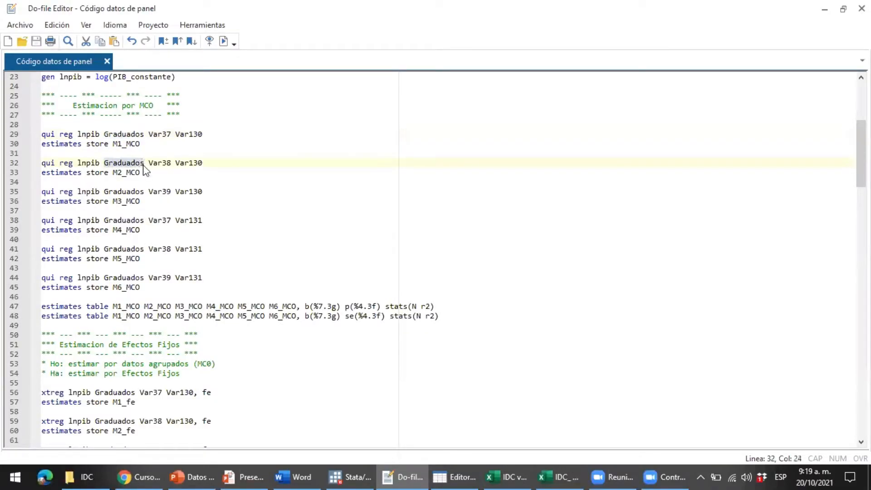
pyautogui.moveTo(104, 191); pyautogui.dragTo(144, 192)
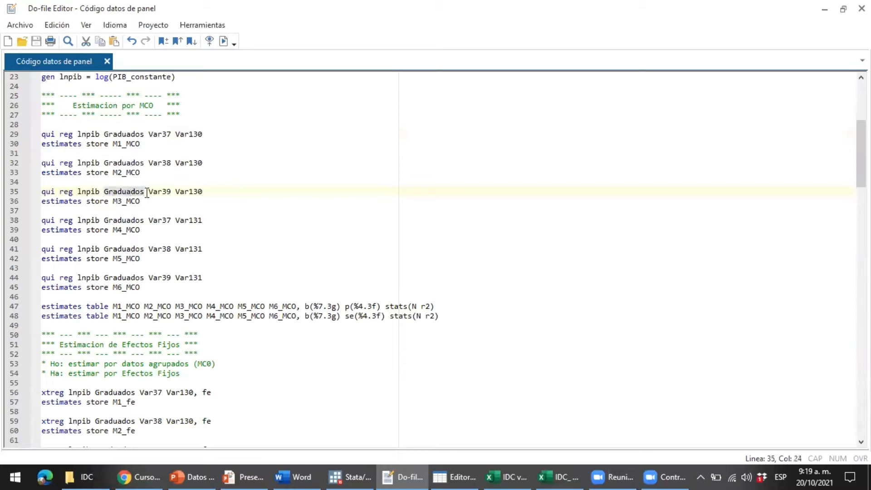
pyautogui.click(134, 236)
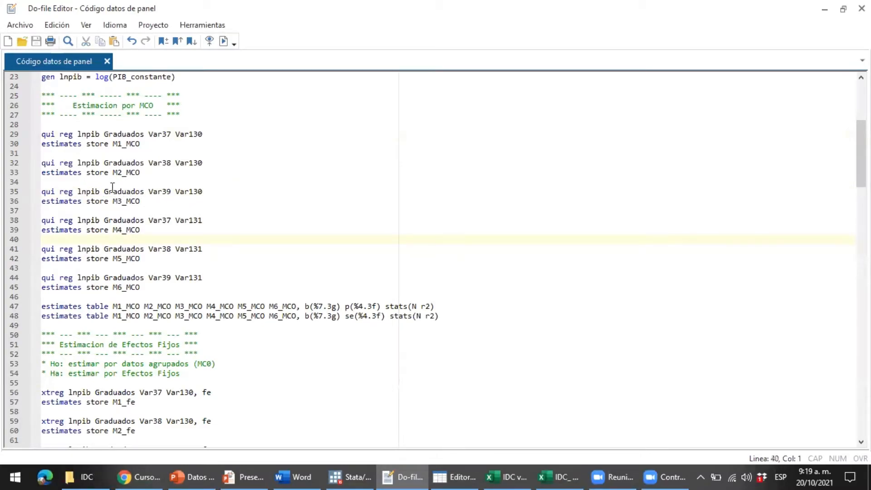
pyautogui.moveTo(143, 134); pyautogui.dragTo(141, 167)
pyautogui.hotkey('alt', 'Tab')
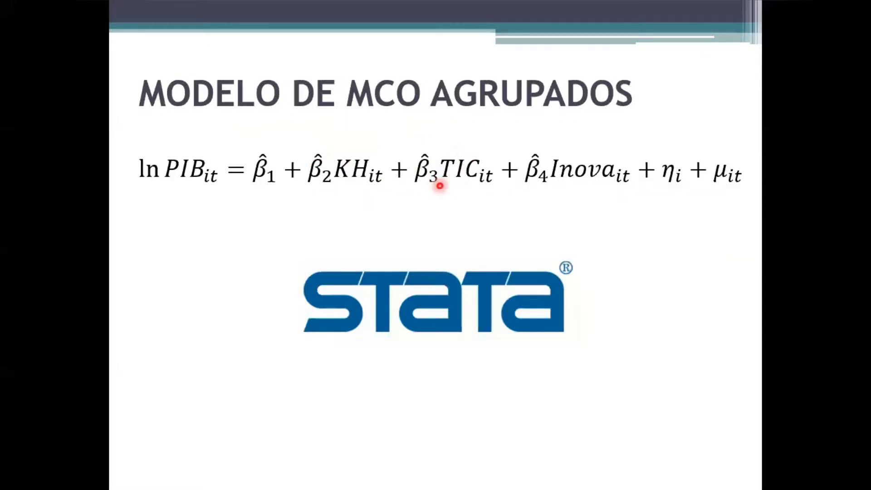
# Select A38:C40 listing ICT indicators Var37–Var39 in the IDC workbook, then return to Stata
pyautogui.hotkey('alt', 'Tab')
pyautogui.hotkey('alt', 'Tab')
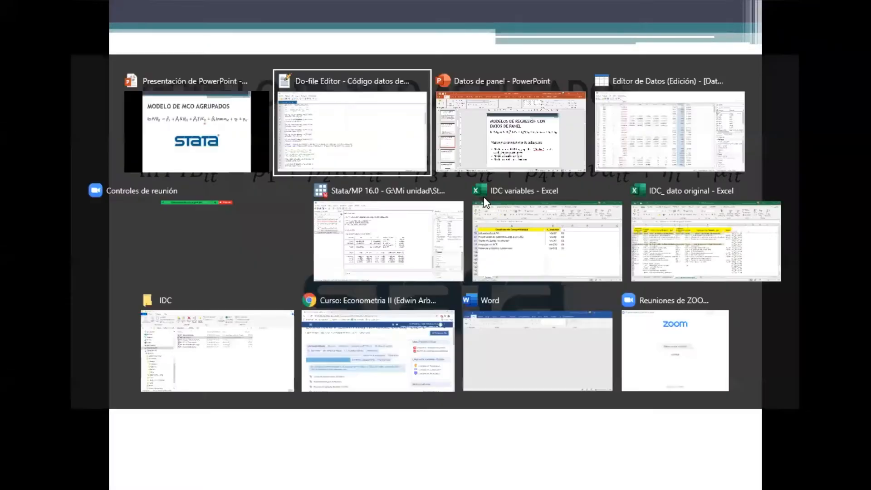
pyautogui.hotkey('alt', 'Tab')
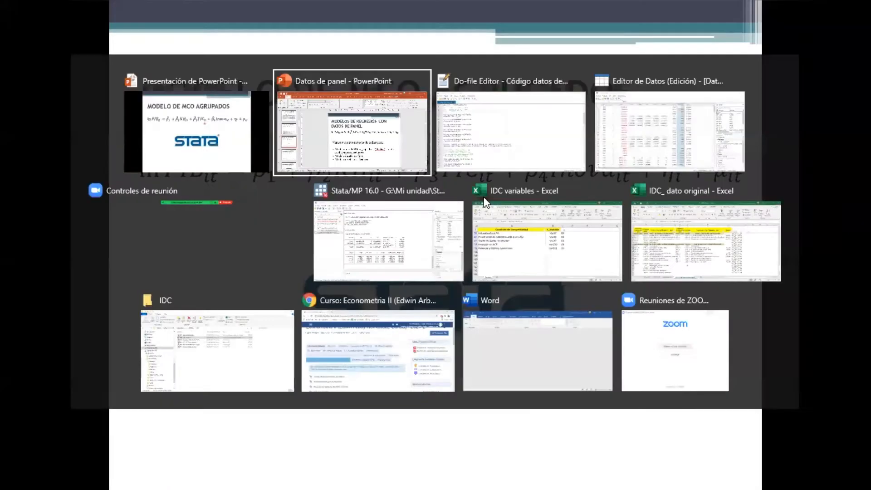
pyautogui.hotkey('shift', 'Down')
pyautogui.hotkey('shift', 'Down')
pyautogui.hotkey('shift', 'Right')
pyautogui.hotkey('shift', 'Right')
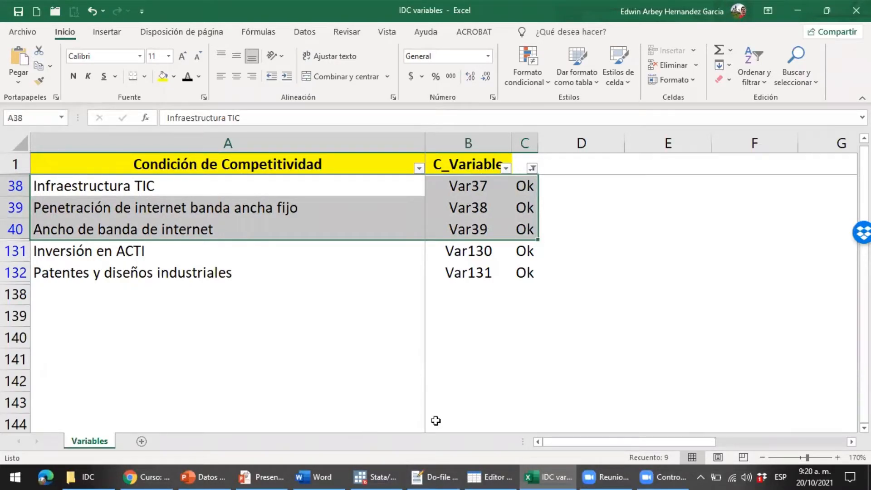
pyautogui.moveTo(435, 475)
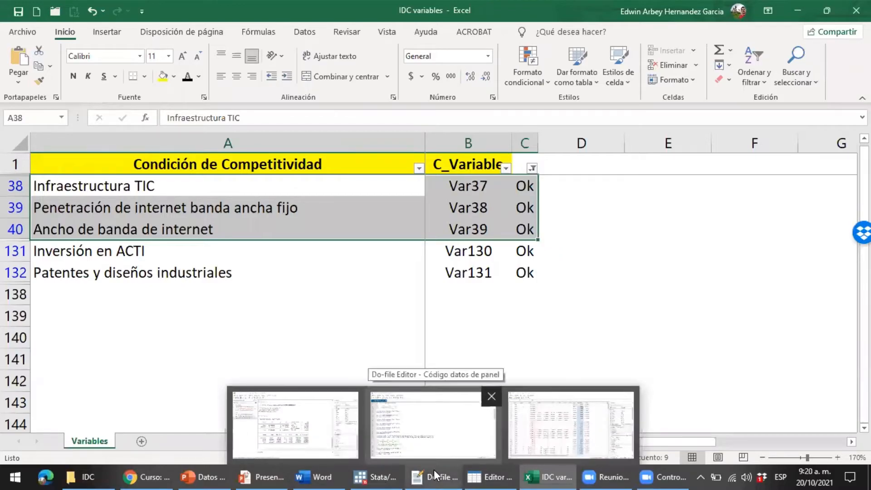
pyautogui.click(415, 439)
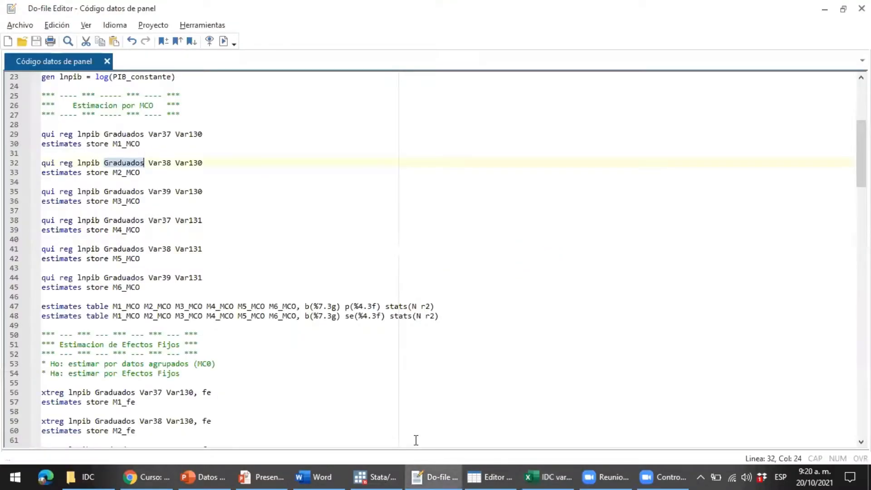
pyautogui.click(41, 137)
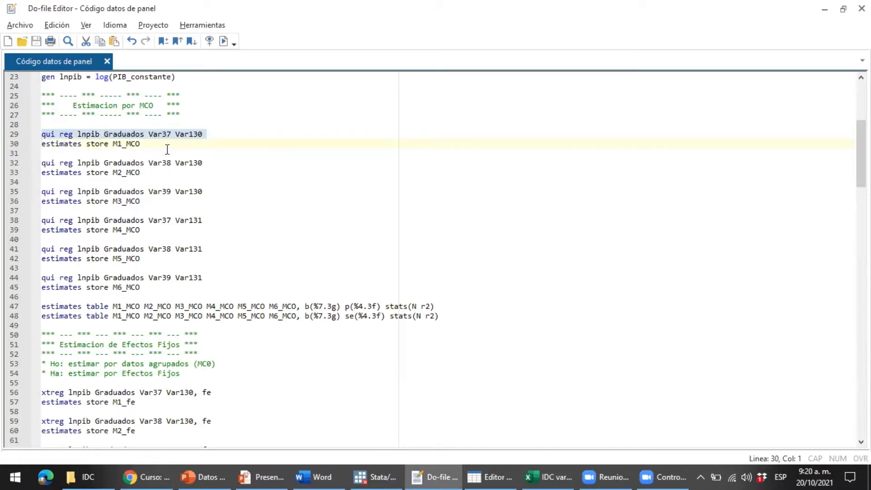
pyautogui.click(168, 134)
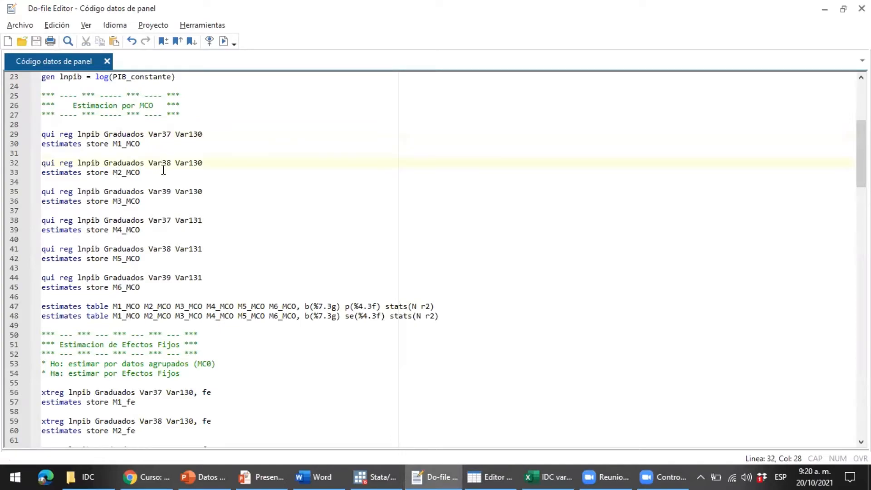
pyautogui.moveTo(171, 200); pyautogui.dragTo(40, 136)
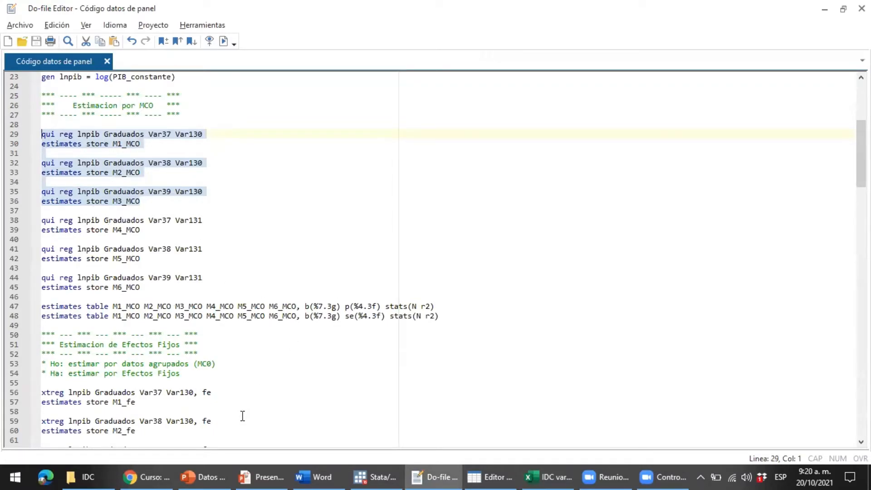
pyautogui.moveTo(224, 472)
pyautogui.click(294, 437)
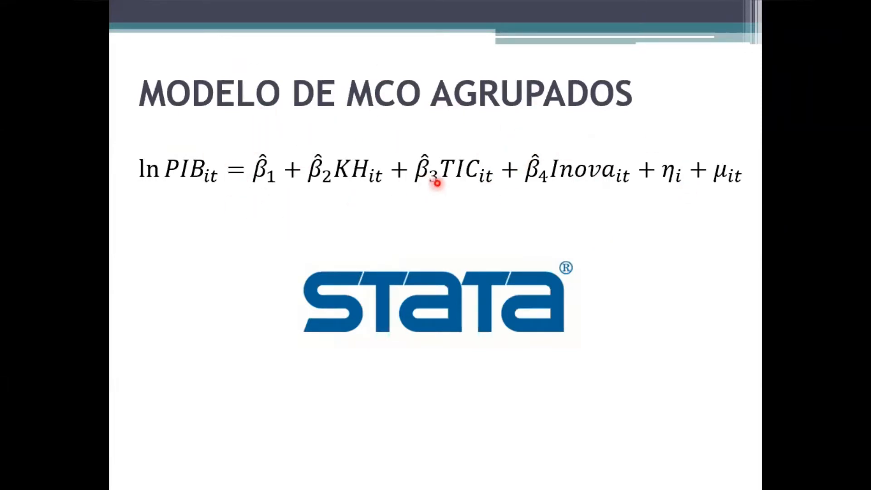
pyautogui.hotkey('alt', 'Tab')
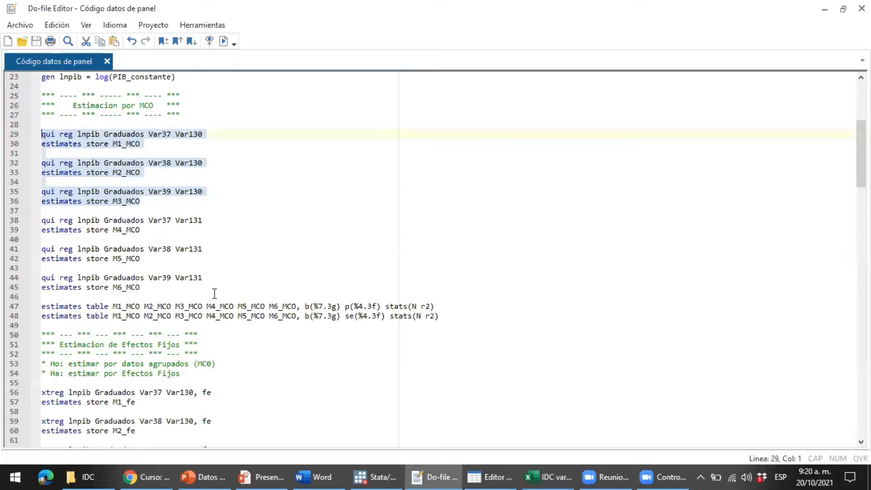
pyautogui.hotkey('alt', 'Tab')
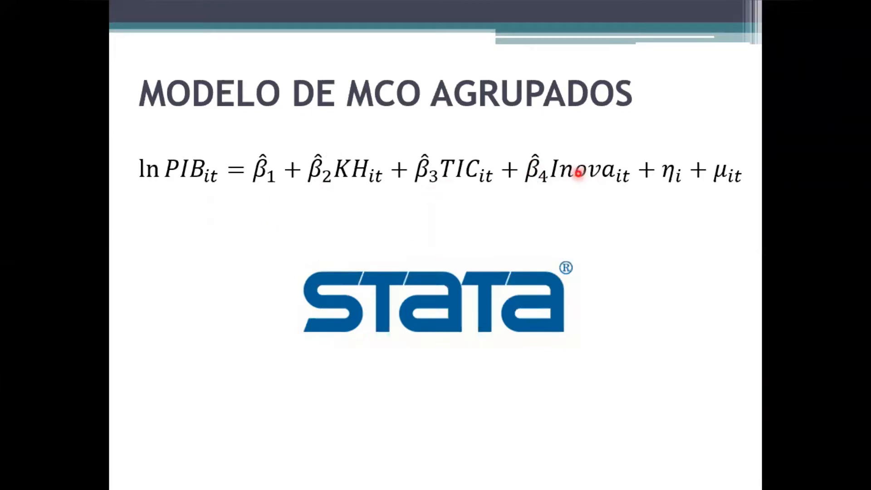
pyautogui.hotkey('alt', 'Tab')
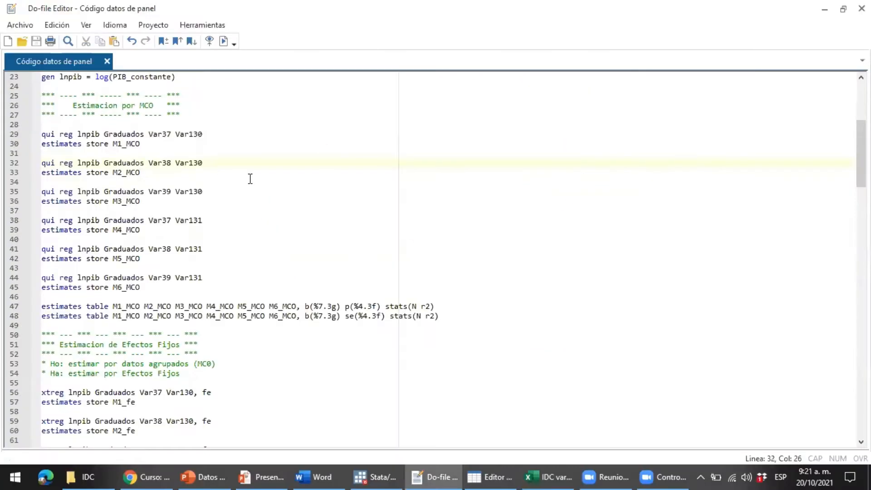
pyautogui.moveTo(145, 201); pyautogui.dragTo(37, 135)
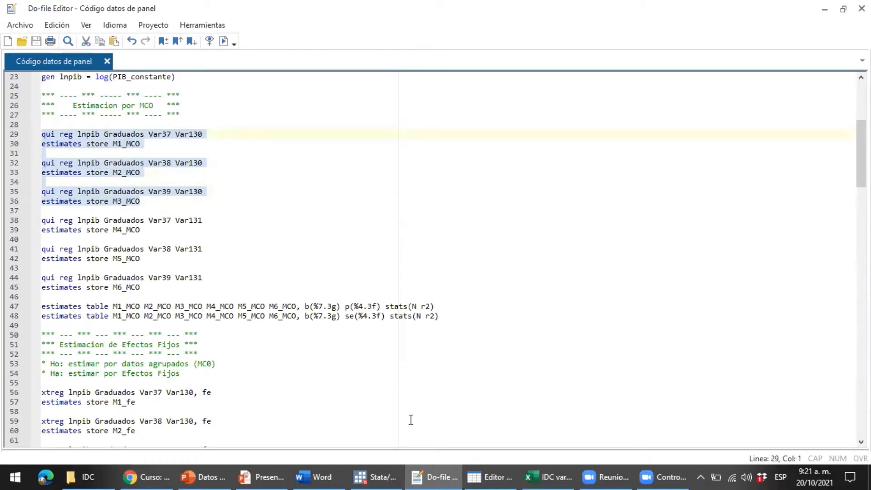
pyautogui.click(554, 471)
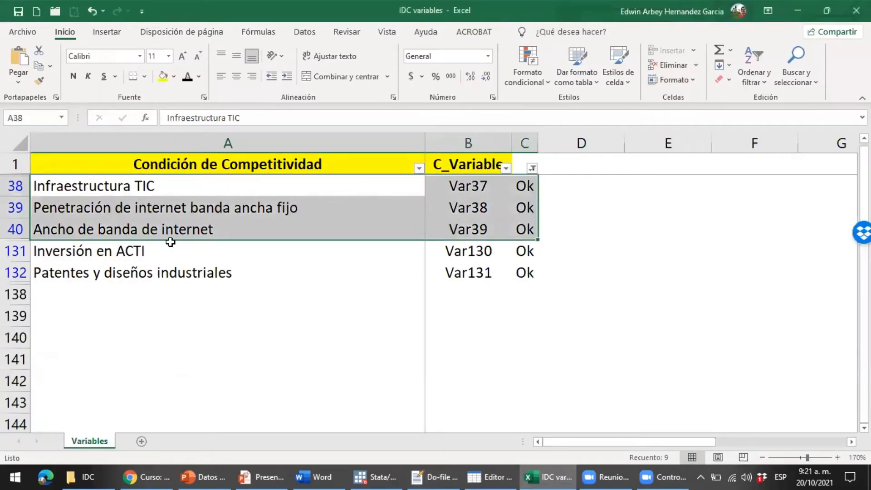
pyautogui.click(178, 245)
pyautogui.hotkey('ctrl', 'shift', 'Right')
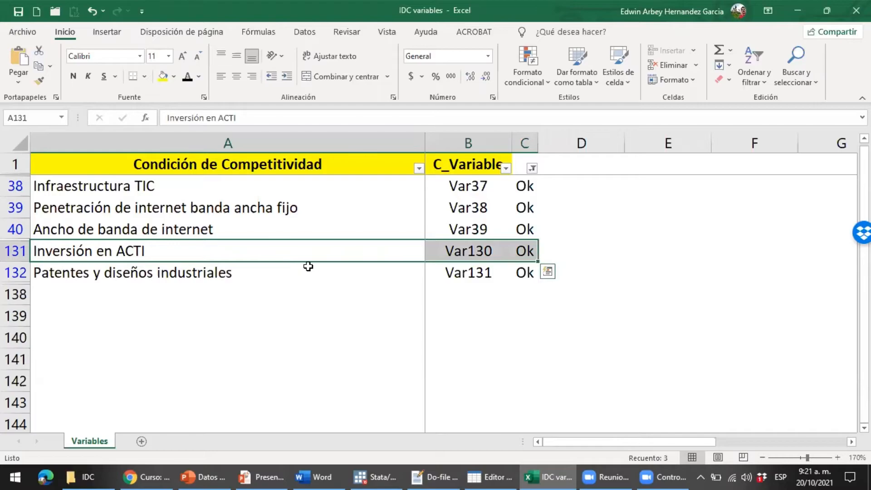
pyautogui.hotkey('alt', 'Tab')
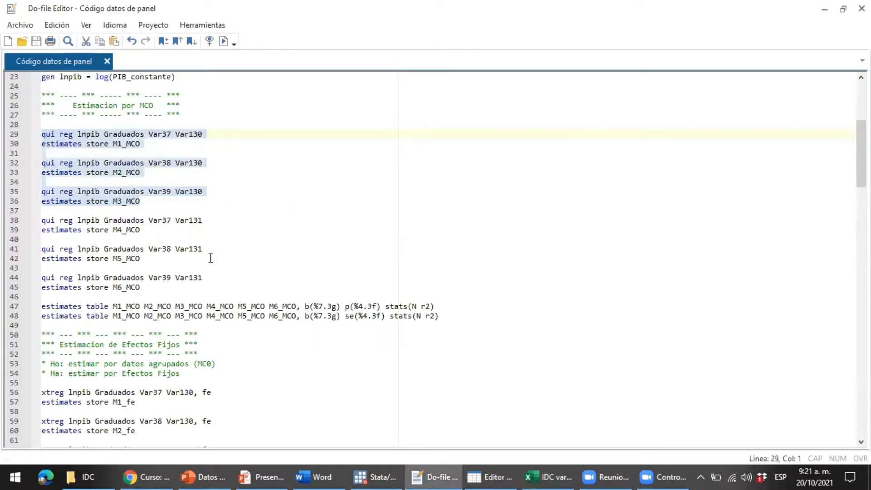
pyautogui.click(196, 287)
pyautogui.moveTo(197, 287); pyautogui.dragTo(42, 221)
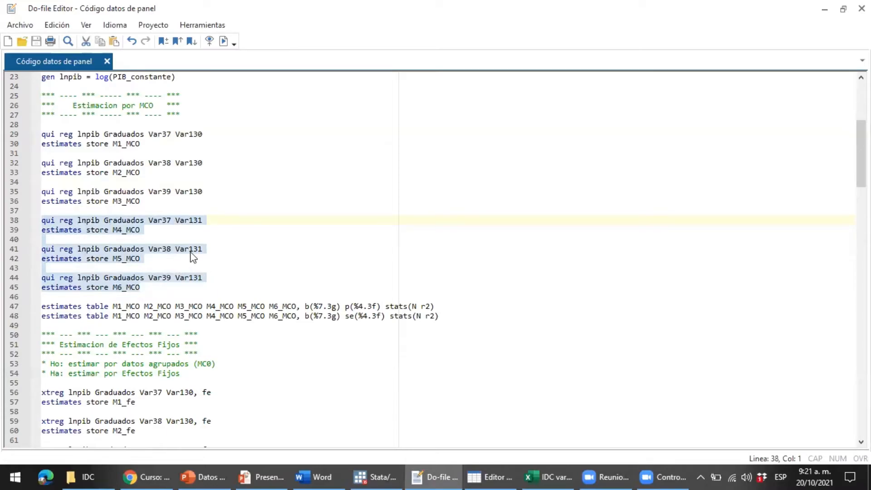
pyautogui.hotkey('alt', 'Tab')
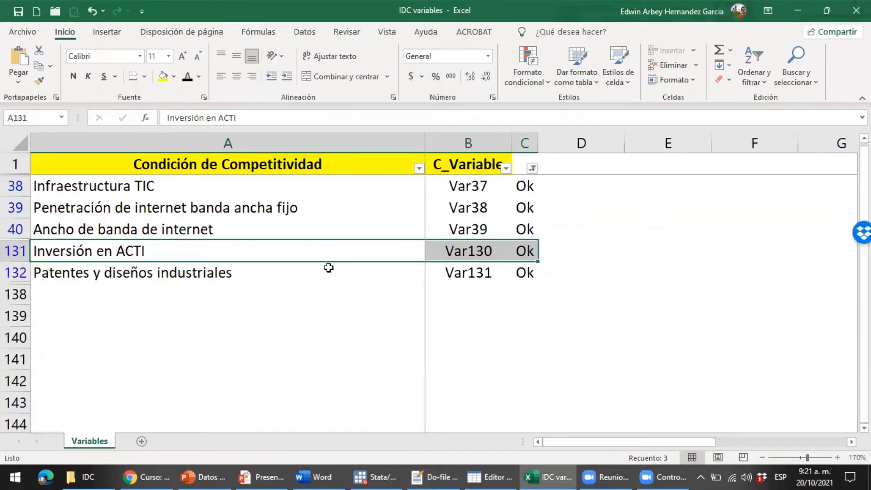
pyautogui.click(334, 274)
pyautogui.hotkey('ctrl', 'shift', 'Right')
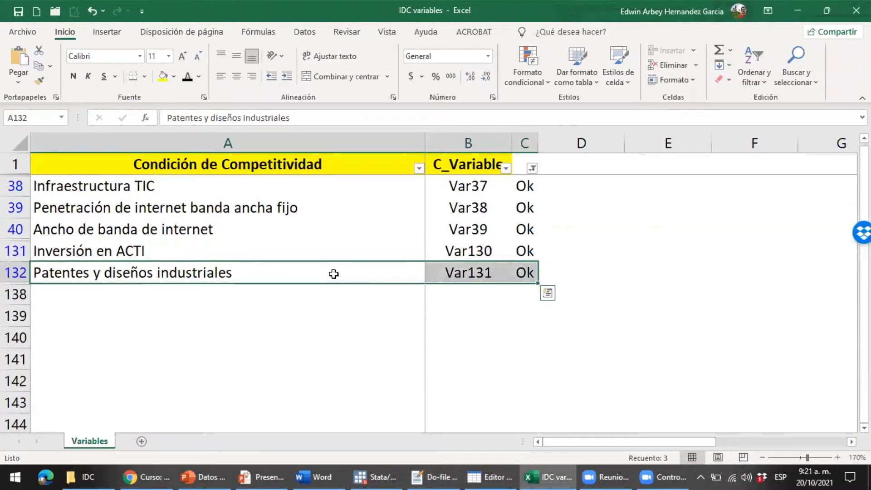
pyautogui.hotkey('alt', 'Tab')
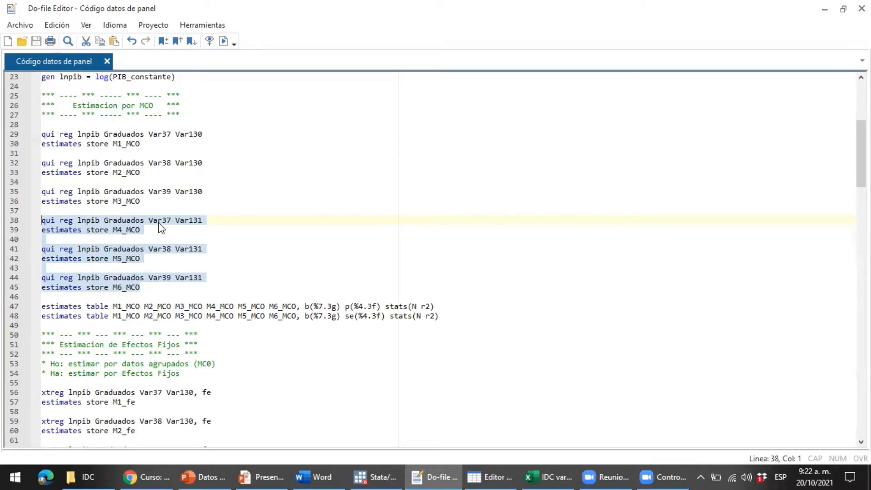
# Point out the do-file's model lines that use Var131 and Var130
pyautogui.click(157, 249)
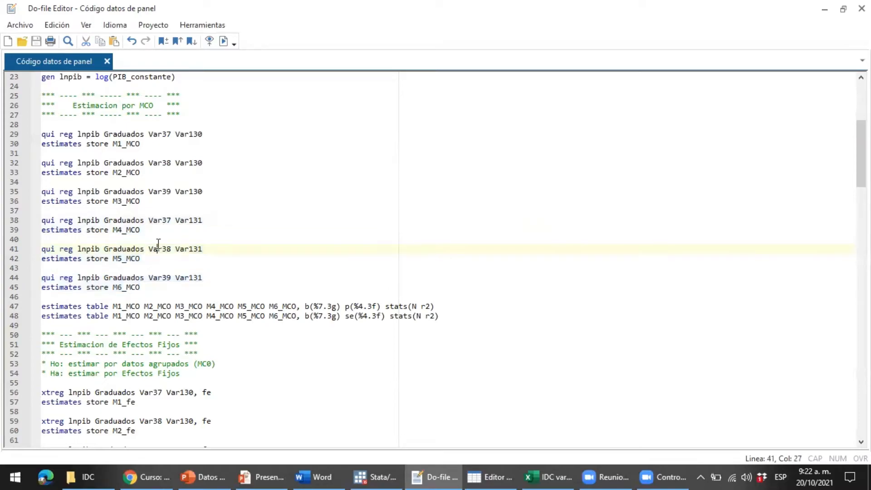
pyautogui.click(161, 249)
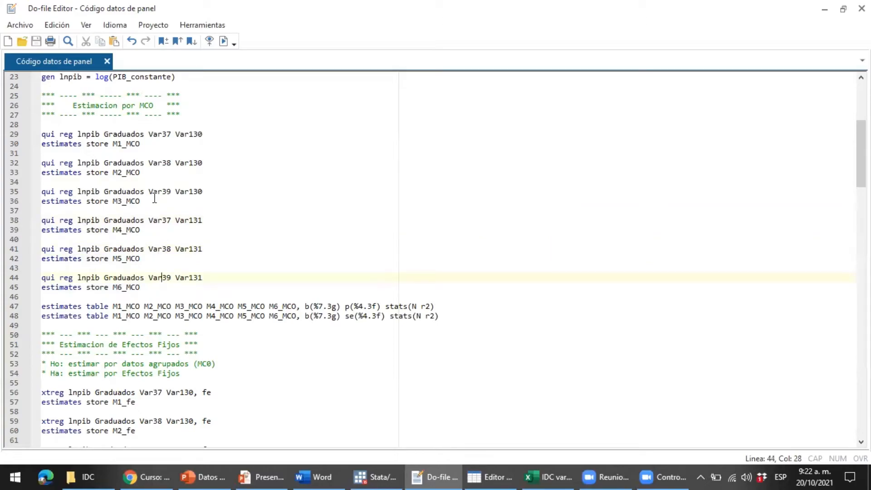
pyautogui.moveTo(152, 201); pyautogui.dragTo(40, 135)
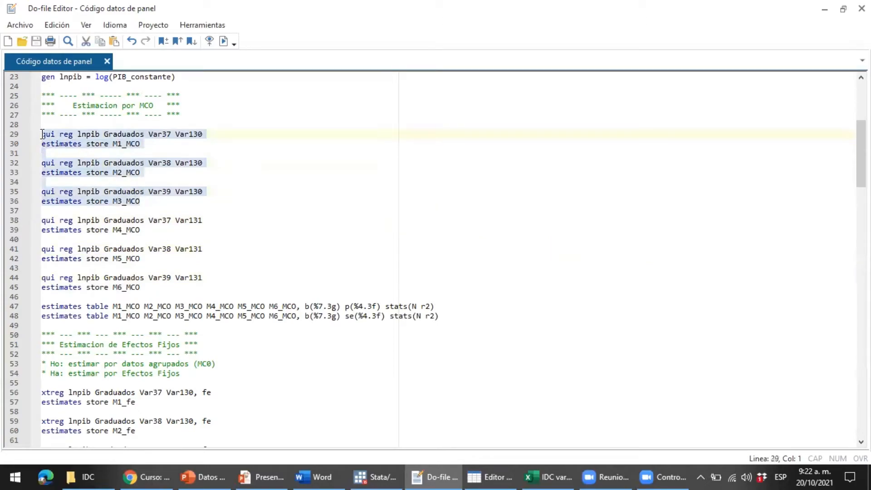
pyautogui.click(179, 191)
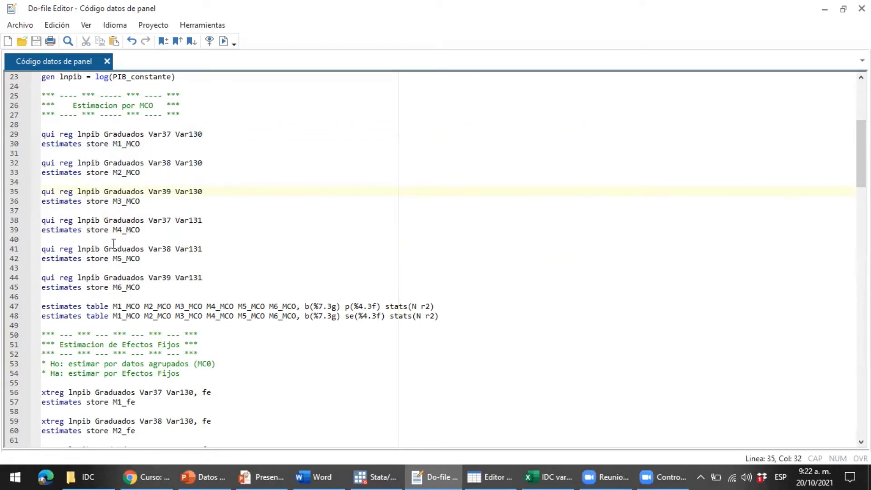
# Walk through the first regressions and their stored model names M1_MCO and M2_MCO
pyautogui.press('Up')
pyautogui.press('Up')
pyautogui.press('Up')
pyautogui.press('Up')
pyautogui.press('Up')
pyautogui.press('Up')
pyautogui.press('Home')
pyautogui.hotkey('shift', 'Down')
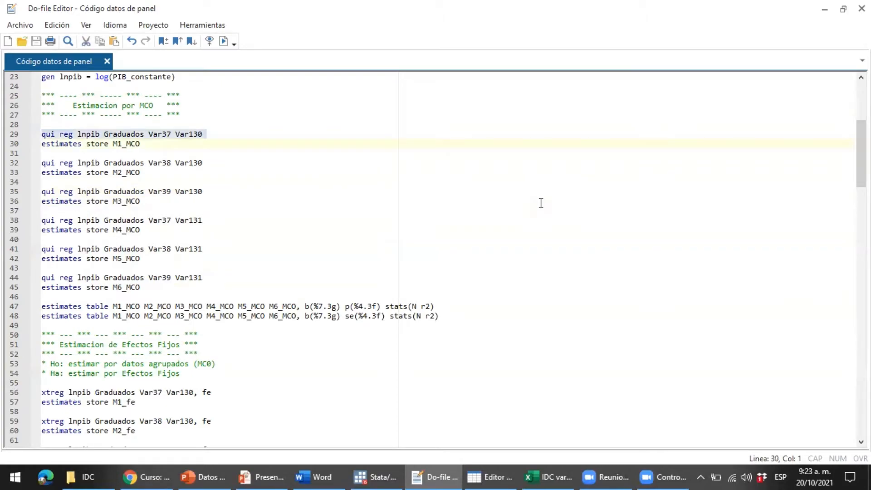
pyautogui.press('Right')
pyautogui.hotkey('ctrl', 'Right')
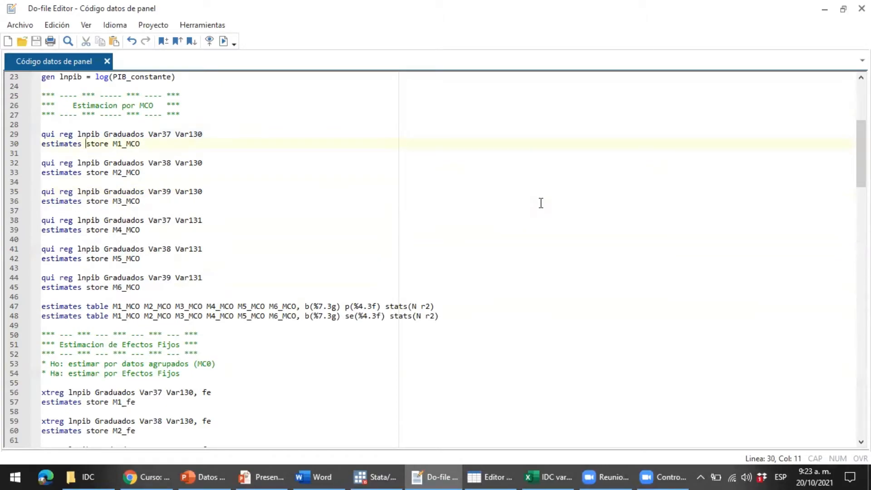
pyautogui.press('Home')
pyautogui.hotkey('ctrl', 'shift', 'Right')
pyautogui.hotkey('ctrl', 'shift', 'Right')
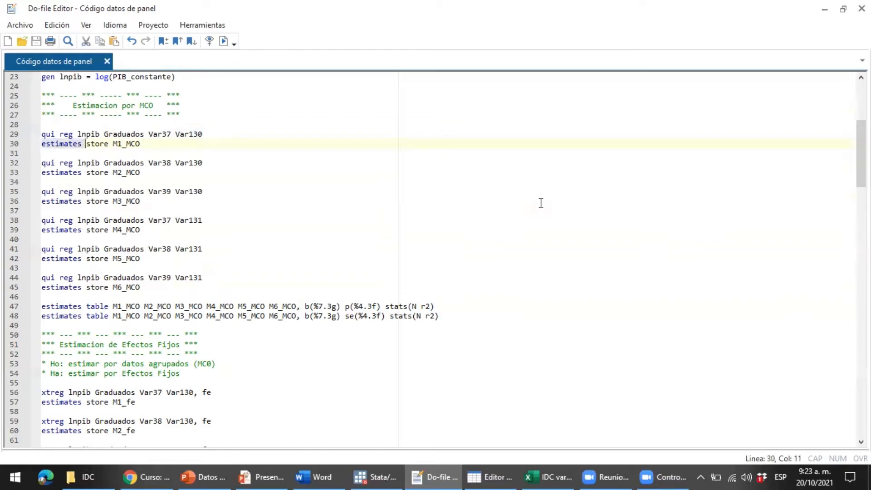
pyautogui.press('Right')
pyautogui.hotkey('shift', 'Right')
pyautogui.hotkey('shift', 'Right')
pyautogui.hotkey('shift', 'Right')
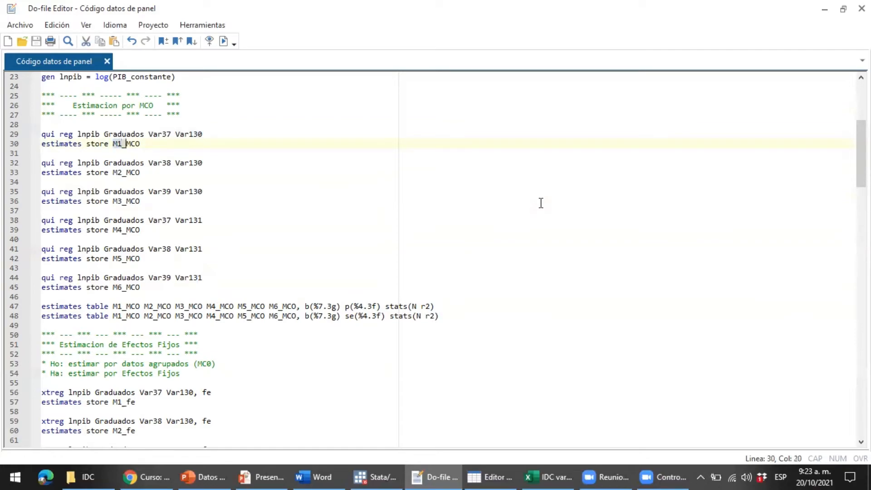
pyautogui.hotkey('shift', 'Right')
pyautogui.hotkey('shift', 'Right')
pyautogui.hotkey('shift', 'Right')
pyautogui.press('Home')
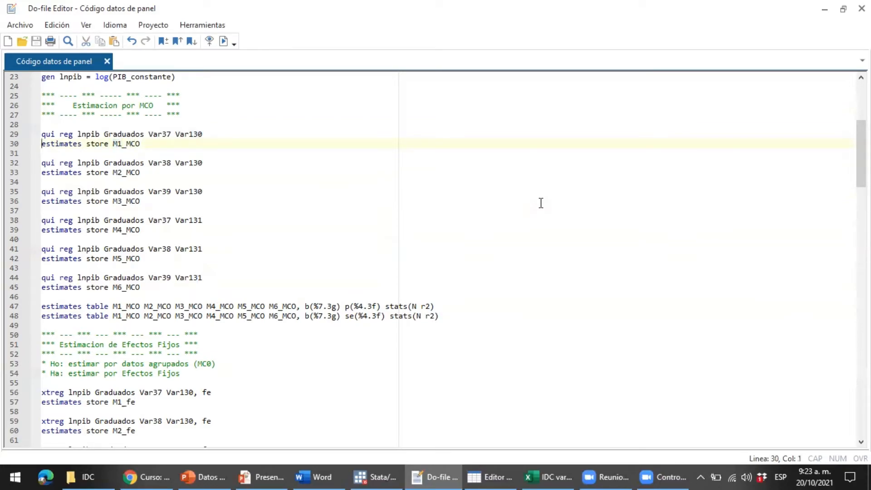
pyautogui.hotkey('shift', 'End')
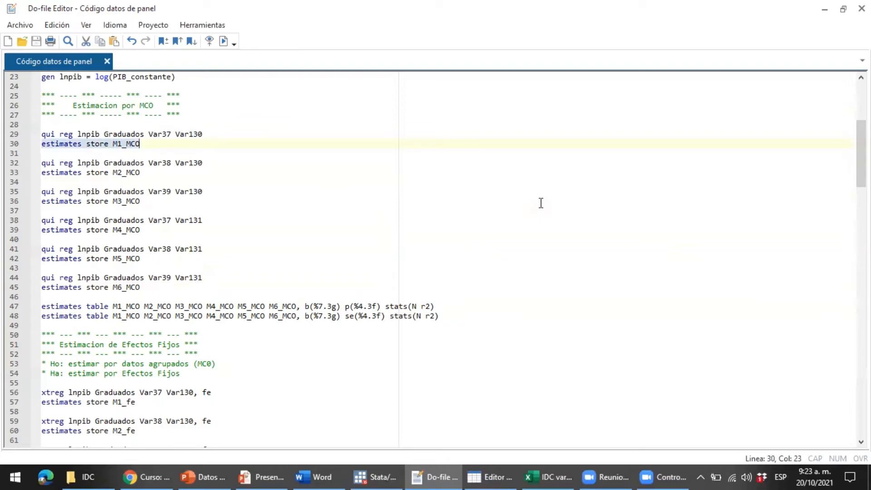
pyautogui.press('Down')
pyautogui.press('Down')
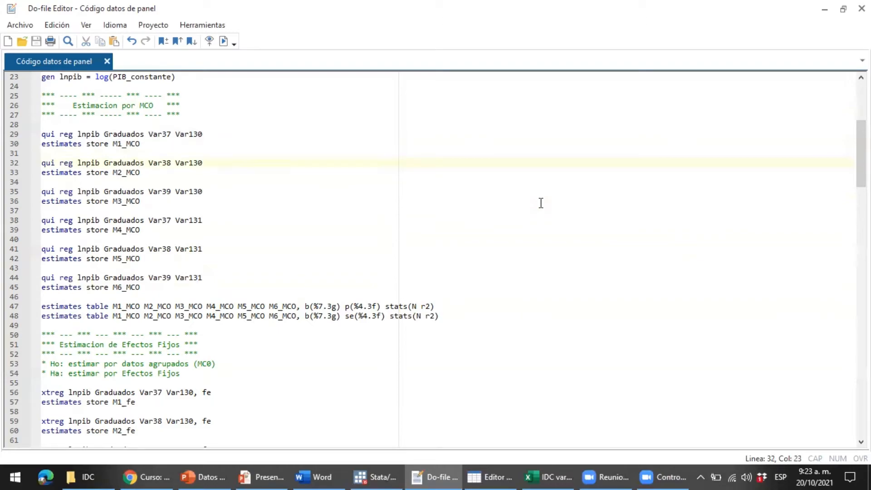
pyautogui.press('Left')
pyautogui.press('Left')
pyautogui.press('Left')
pyautogui.hotkey('shift', 'Left')
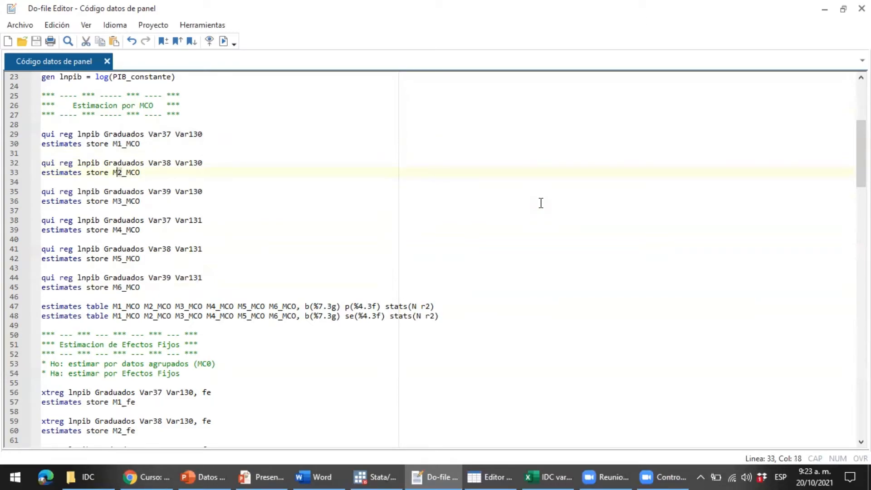
pyautogui.hotkey('shift', 'Left')
pyautogui.press('Down')
pyautogui.press('Down')
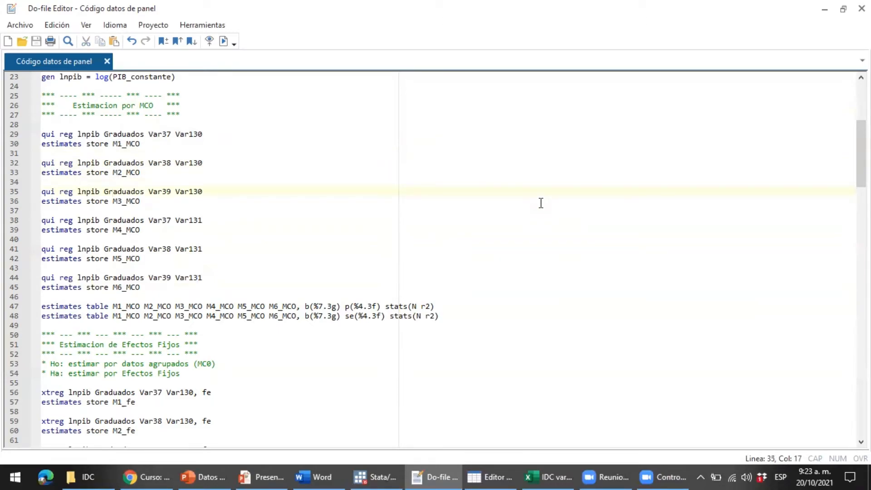
pyautogui.press('Down')
pyautogui.press('Down')
pyautogui.press('Down')
pyautogui.press('Down')
pyautogui.press('Down')
pyautogui.press('Down')
pyautogui.press('Down')
pyautogui.press('Down')
pyautogui.press('Down')
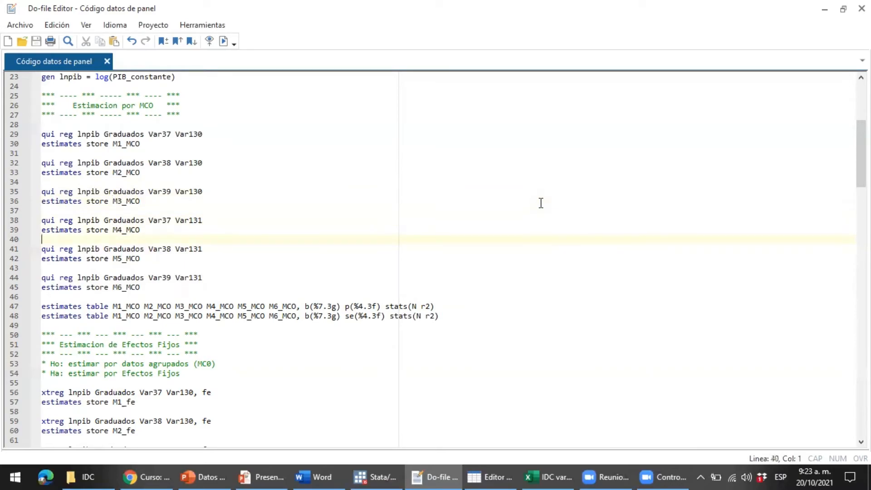
pyautogui.press('Down')
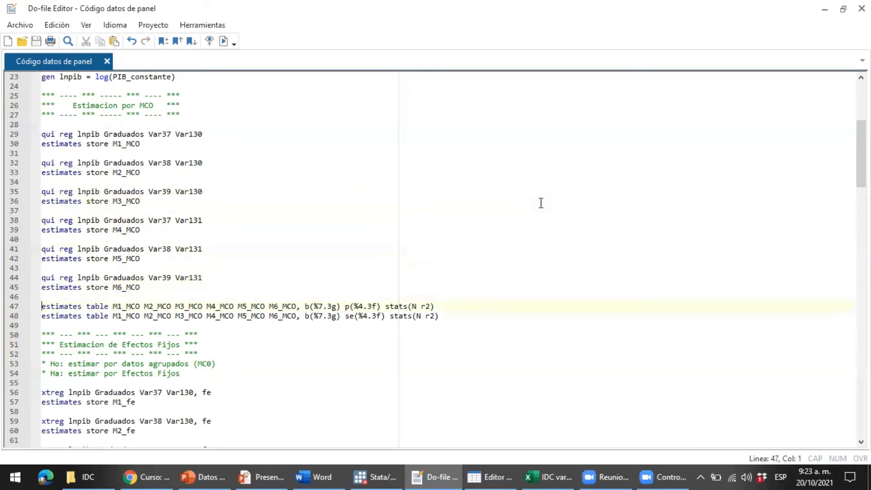
# Insert a blank line after line 47 and highlight the p(%4.3f) option
pyautogui.hotkey('shift', 'Down')
pyautogui.hotkey('shift', 'Up')
pyautogui.press('Right')
pyautogui.press('Right')
pyautogui.press('Right')
pyautogui.press('Right')
pyautogui.press('Right')
pyautogui.press('Right')
pyautogui.press('Right')
pyautogui.press('Right')
pyautogui.press('Right')
pyautogui.press('Right')
pyautogui.press('Right')
pyautogui.press('Right')
pyautogui.press('Right')
pyautogui.press('Right')
pyautogui.press('Right')
pyautogui.press('Right')
pyautogui.press('Right')
pyautogui.press('Right')
pyautogui.press('Right')
pyautogui.press('Right')
pyautogui.press('Return')
pyautogui.press('Left')
pyautogui.press('Left')
pyautogui.press('Left')
pyautogui.press('Left')
pyautogui.press('Left')
pyautogui.press('Left')
pyautogui.press('Left')
pyautogui.press('Left')
pyautogui.press('Left')
pyautogui.press('Left')
pyautogui.press('Left')
pyautogui.press('Left')
pyautogui.press('Left')
pyautogui.press('Left')
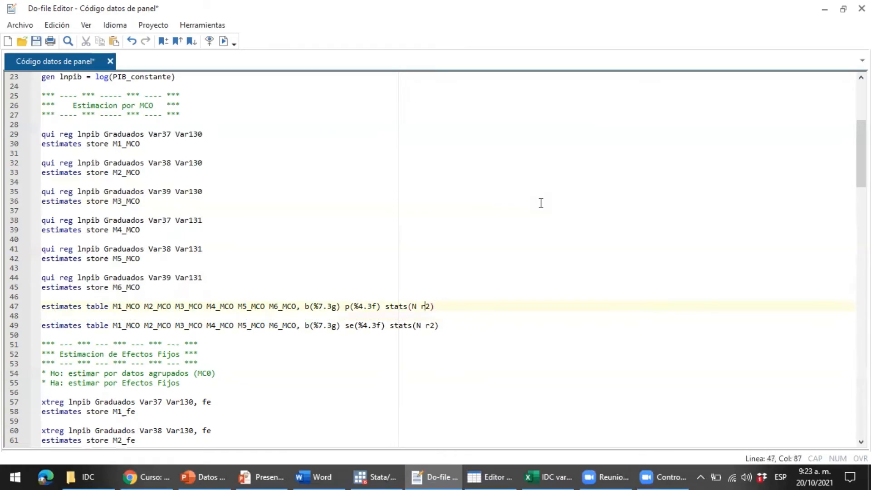
pyautogui.hotkey('shift', 'Left')
pyautogui.hotkey('shift', 'Left')
pyautogui.hotkey('shift', 'Left')
pyautogui.hotkey('shift', 'Left')
pyautogui.hotkey('shift', 'Left')
pyautogui.hotkey('shift', 'Left')
pyautogui.hotkey('shift', 'Left')
pyautogui.hotkey('shift', 'Left')
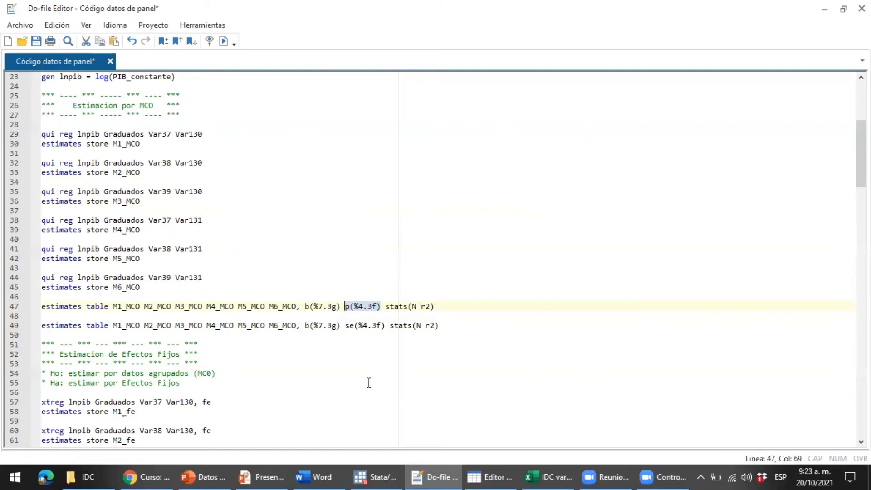
# Compare the se(%4.3f) and p(%4.3f) options of the two estimates table commands
pyautogui.moveTo(346, 326); pyautogui.dragTo(385, 325)
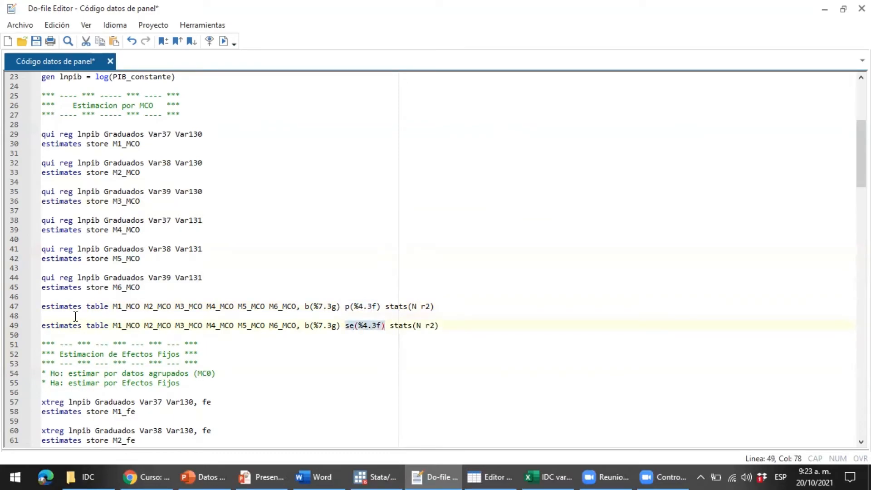
pyautogui.click(363, 326)
pyautogui.moveTo(345, 326); pyautogui.dragTo(385, 327)
pyautogui.click(462, 327)
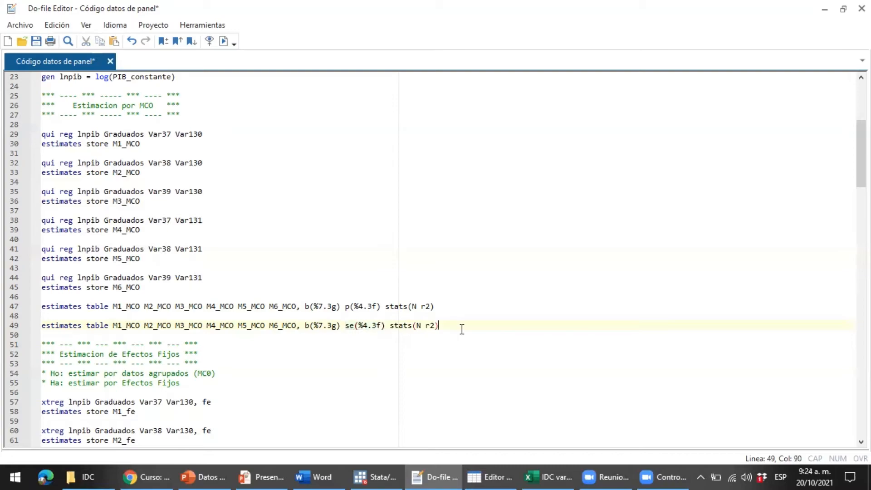
pyautogui.click(64, 336)
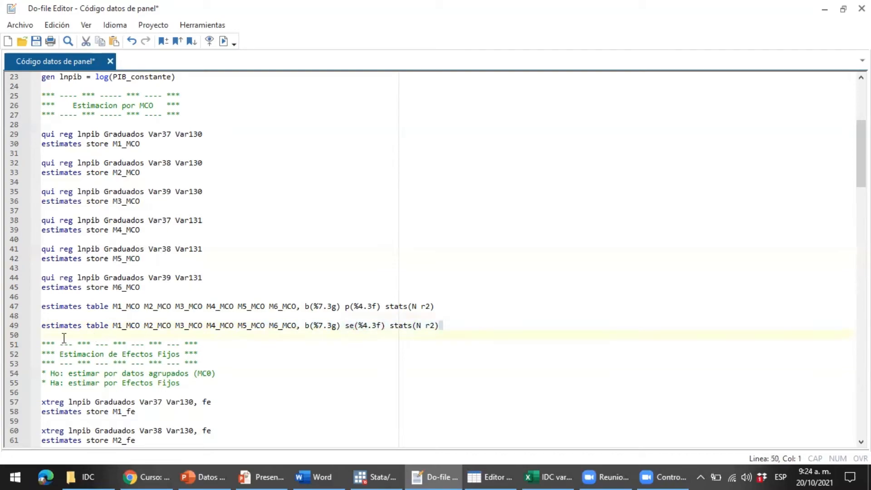
pyautogui.click(36, 326)
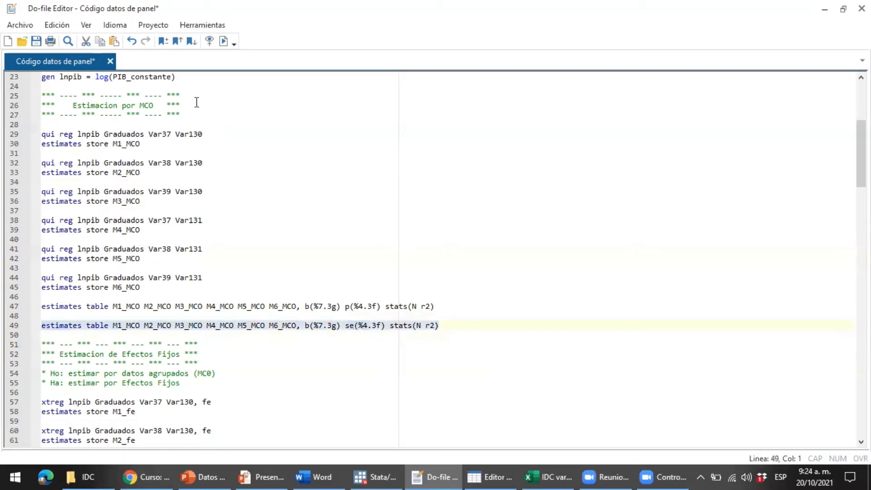
pyautogui.click(359, 327)
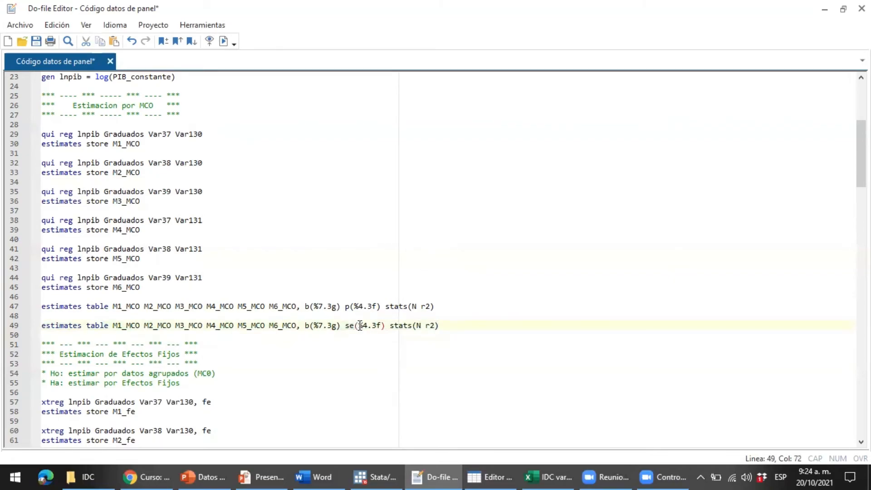
pyautogui.moveTo(382, 307); pyautogui.dragTo(341, 307)
pyautogui.press('Home')
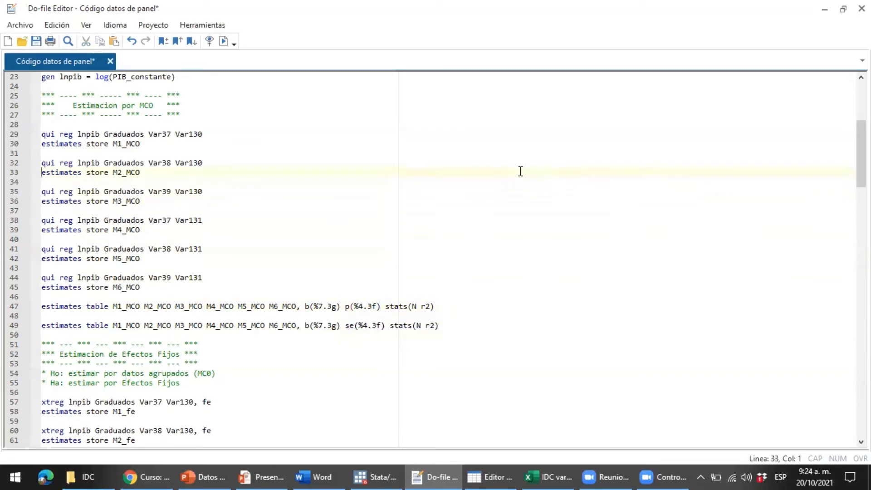
# Select the regression block through the p-value estimates table line and run it with Ctrl+D
pyautogui.press('Up')
pyautogui.press('Up')
pyautogui.press('Up')
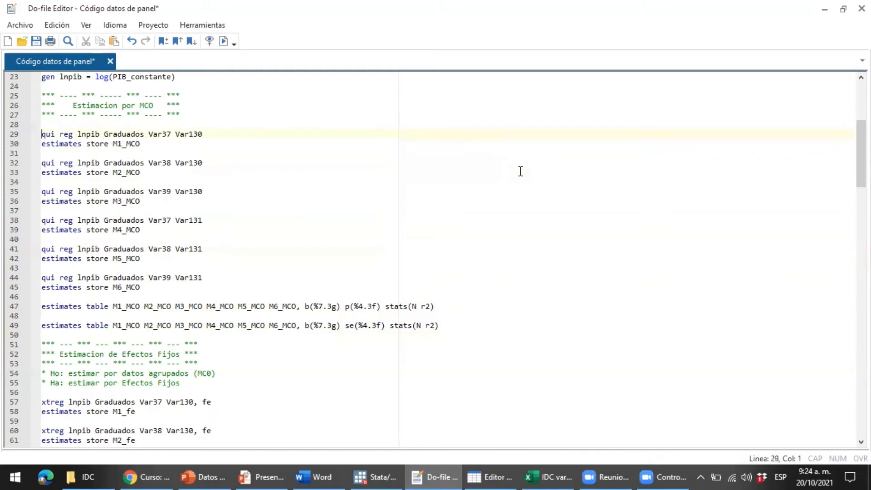
pyautogui.hotkey('shift', 'Down')
pyautogui.hotkey('shift', 'Down')
pyautogui.hotkey('shift', 'Down')
pyautogui.hotkey('shift', 'Down')
pyautogui.hotkey('shift', 'Down')
pyautogui.hotkey('shift', 'Down')
pyautogui.hotkey('shift', 'Down')
pyautogui.hotkey('shift', 'Down')
pyautogui.hotkey('shift', 'Down')
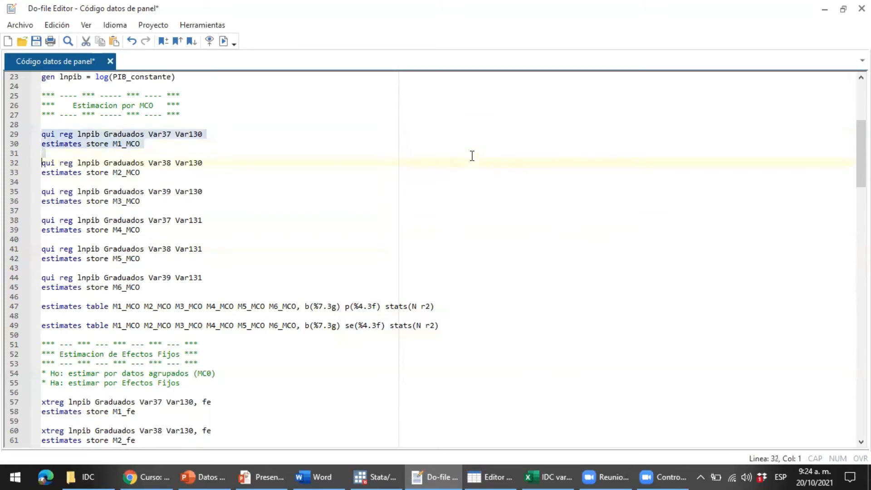
pyautogui.hotkey('shift', 'Down')
pyautogui.hotkey('shift', 'Down')
pyautogui.hotkey('shift', 'Down')
pyautogui.hotkey('shift', 'Down')
pyautogui.hotkey('shift', 'Down')
pyautogui.hotkey('shift', 'Down')
pyautogui.hotkey('shift', 'Down')
pyautogui.hotkey('shift', 'Down')
pyautogui.hotkey('shift', 'Down')
pyautogui.hotkey('shift', 'End')
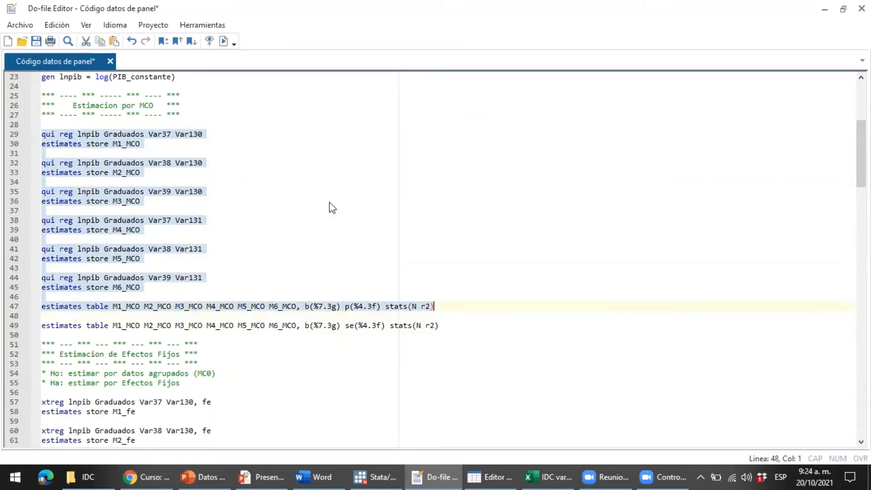
pyautogui.hotkey('ctrl', 'd')
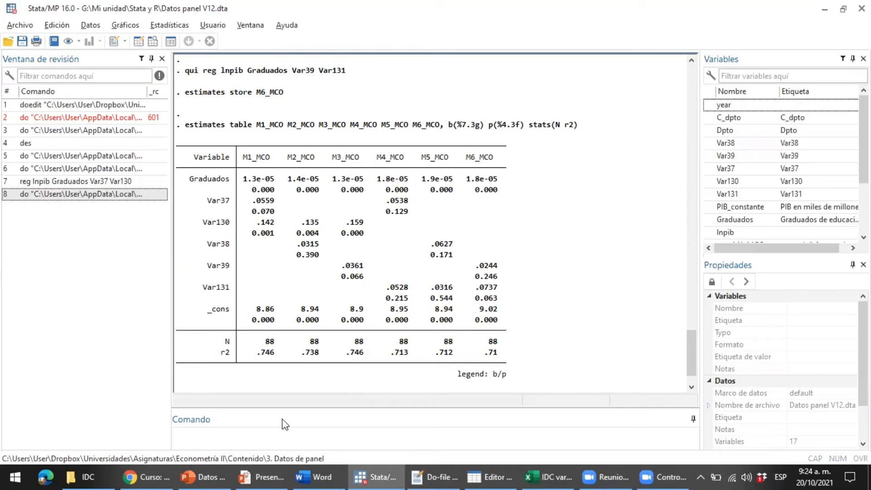
pyautogui.click(269, 470)
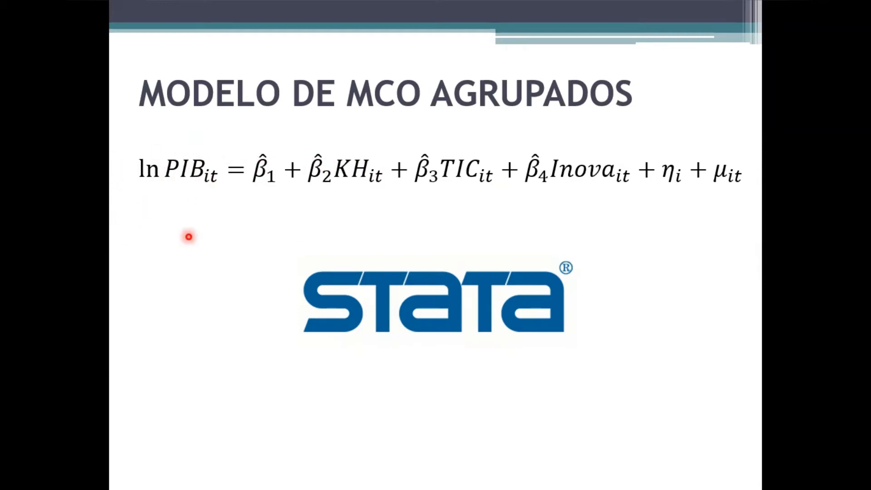
pyautogui.hotkey('alt', 'Tab')
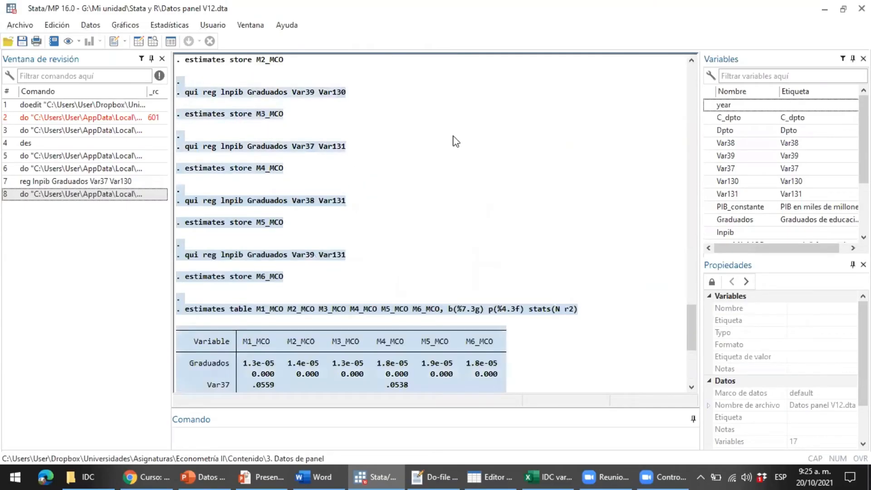
pyautogui.scroll(-7, 456, 142)
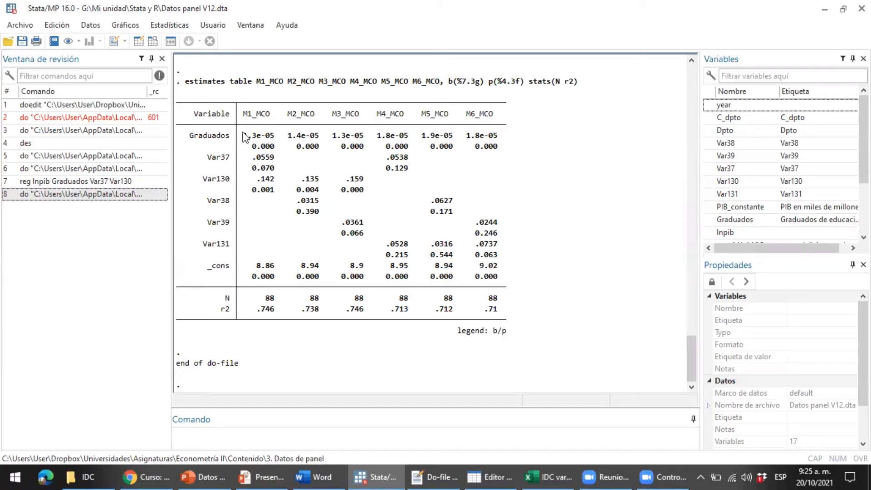
pyautogui.moveTo(241, 135); pyautogui.dragTo(499, 141)
pyautogui.click(273, 136)
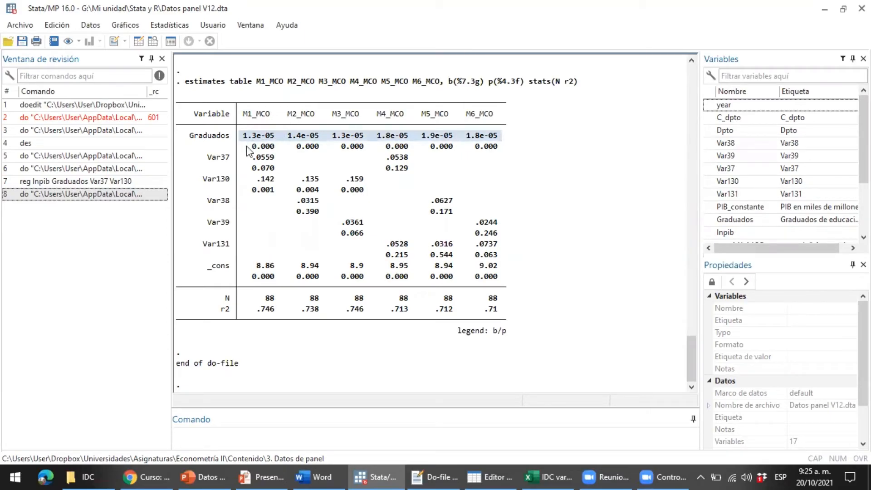
pyautogui.moveTo(250, 146); pyautogui.dragTo(508, 147)
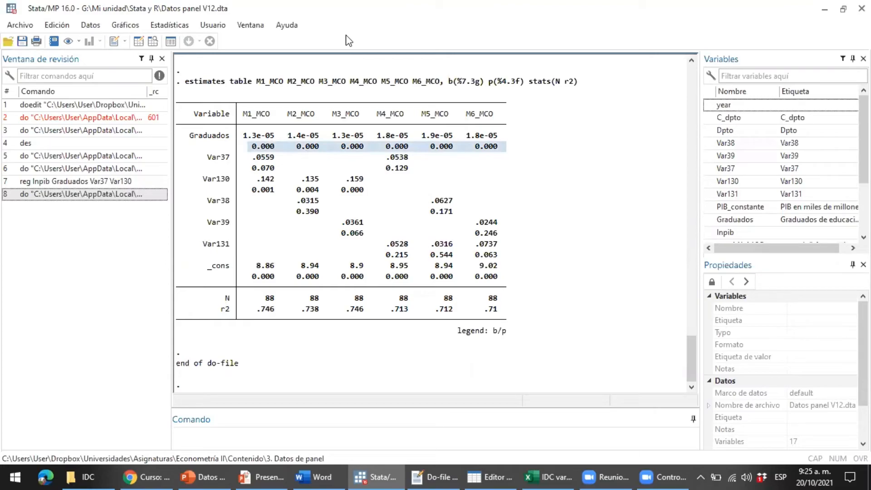
pyautogui.click(292, 125)
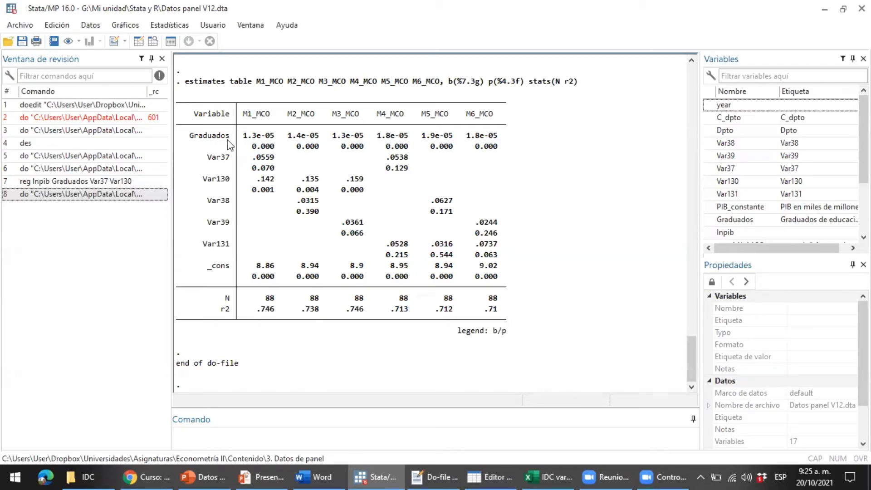
pyautogui.moveTo(189, 135); pyautogui.dragTo(504, 148)
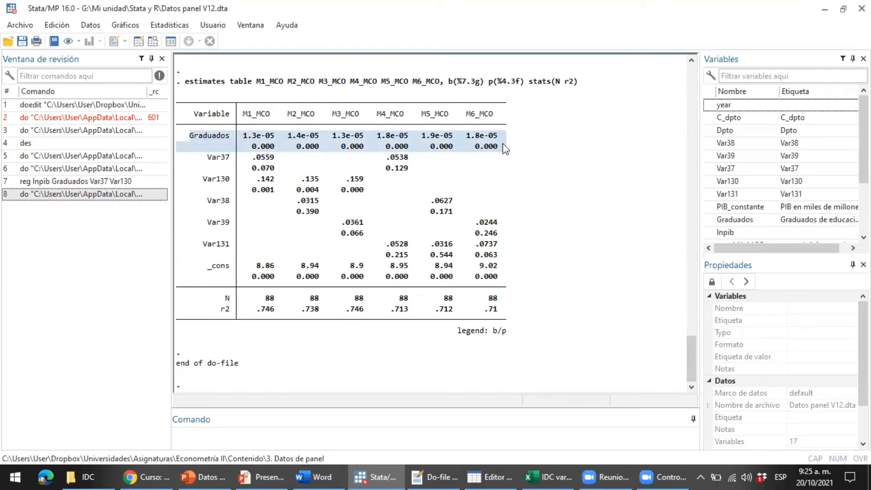
# Highlight the Var37 coefficient row and its p-values 0.070 (M1_MCO) and 0.129 (M4_MCO)
pyautogui.click(499, 55)
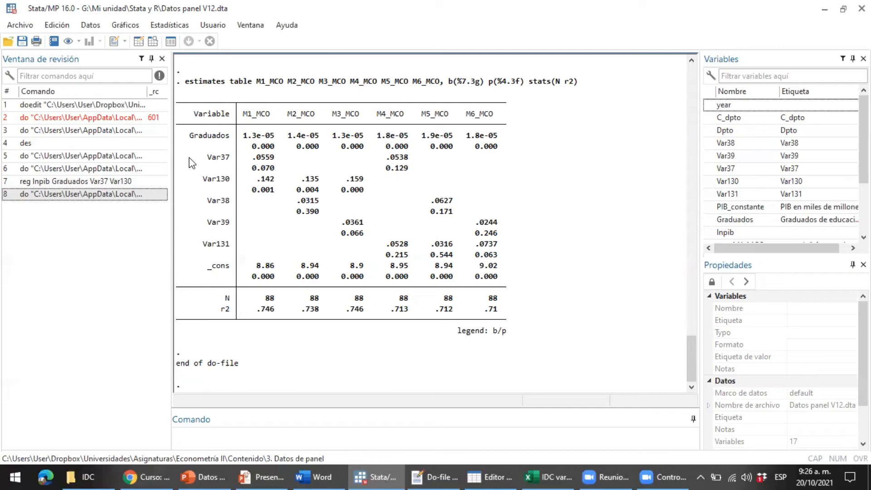
pyautogui.moveTo(186, 157); pyautogui.dragTo(509, 164)
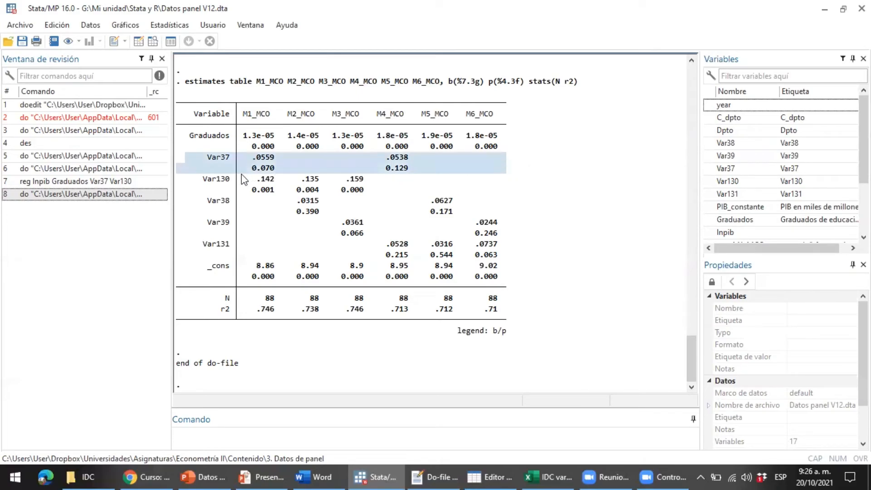
pyautogui.click(186, 163)
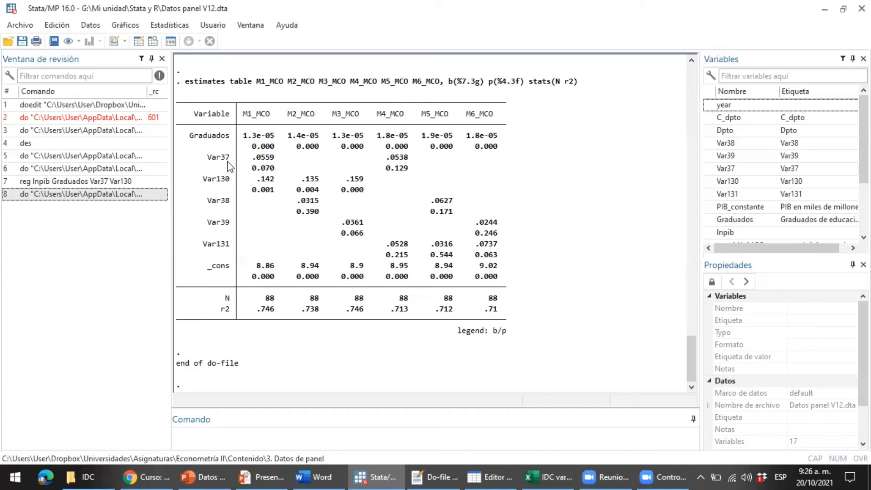
pyautogui.moveTo(185, 155); pyautogui.dragTo(554, 156)
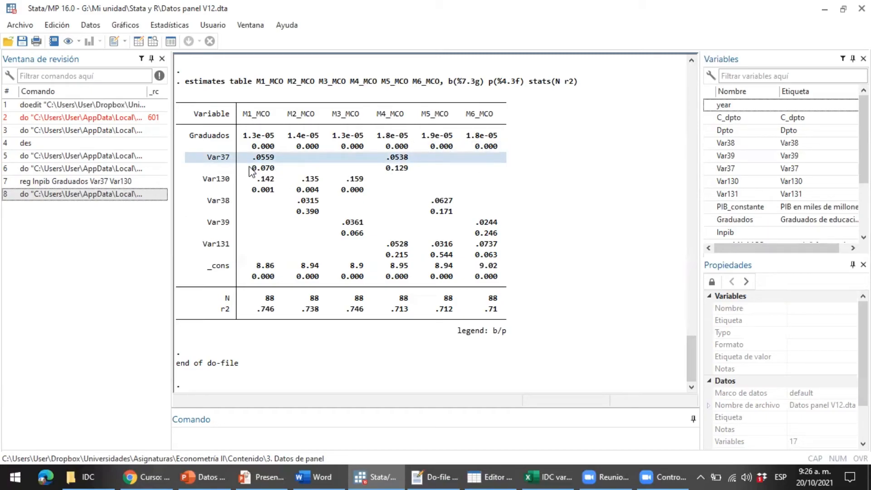
pyautogui.moveTo(249, 167); pyautogui.dragTo(297, 172)
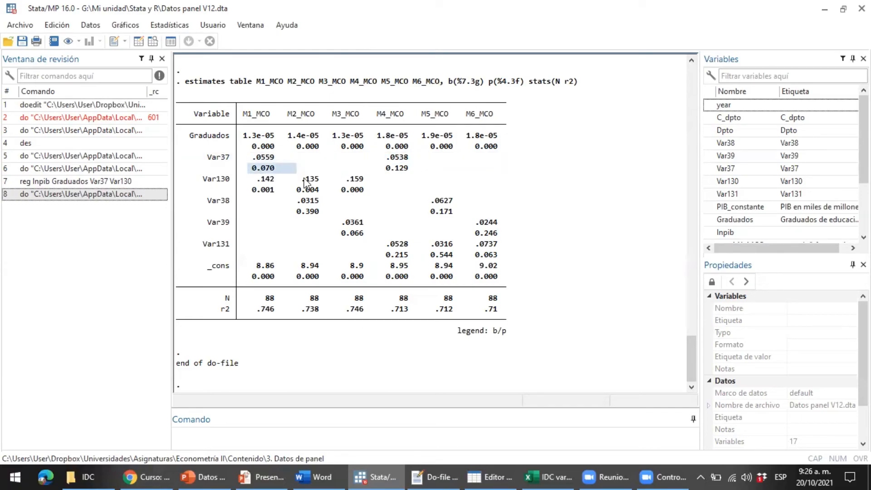
pyautogui.moveTo(379, 169); pyautogui.dragTo(440, 176)
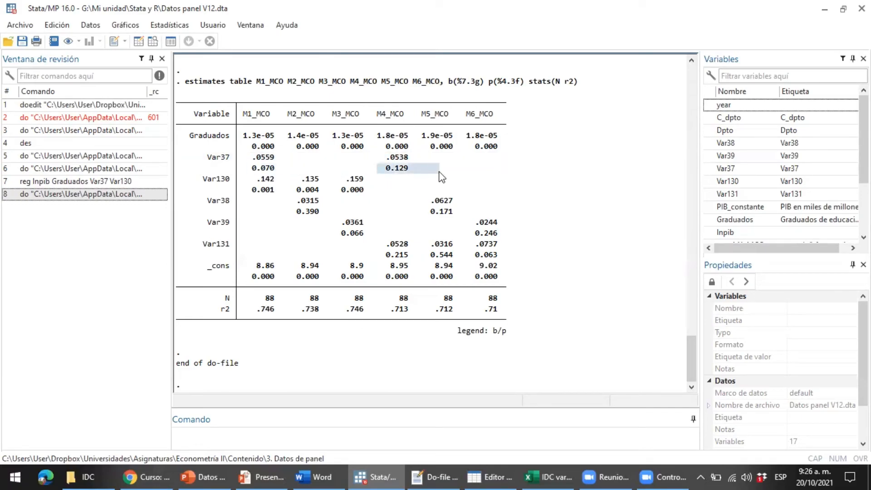
pyautogui.moveTo(239, 155); pyautogui.dragTo(521, 168)
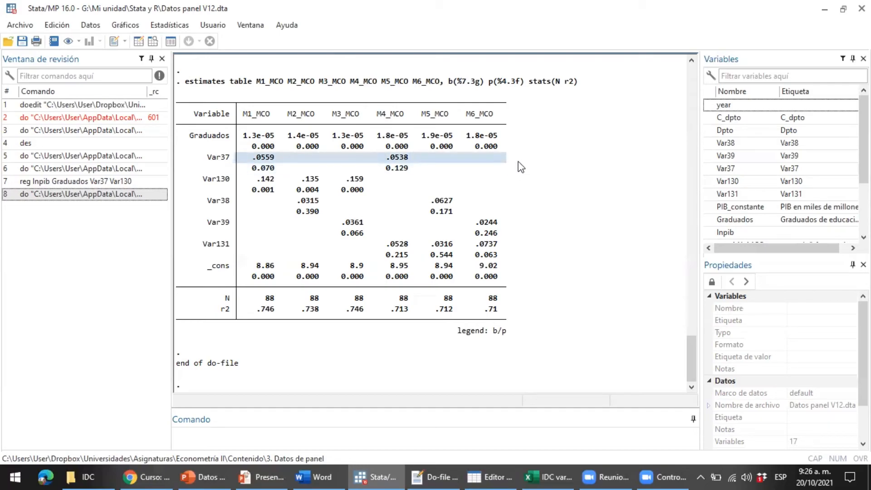
pyautogui.moveTo(191, 157); pyautogui.dragTo(543, 157)
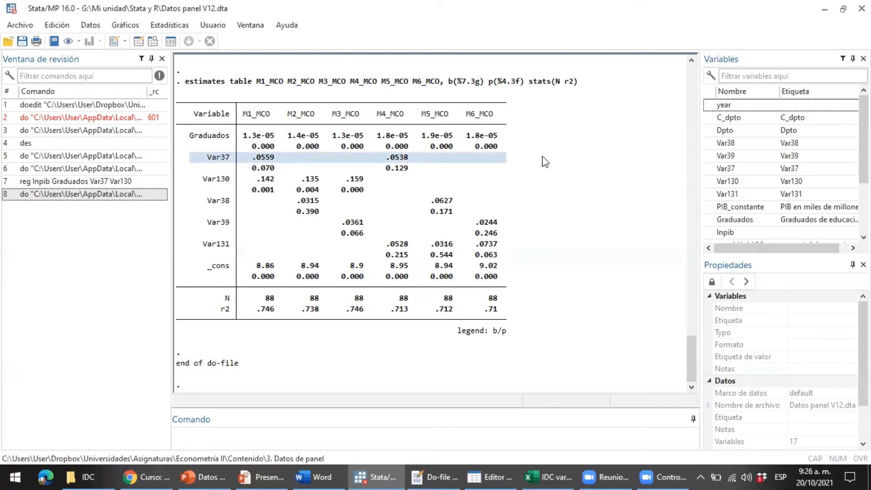
# Highlight the Var130 row with p-values 0.001, 0.004 and 0.000, then show the slide
pyautogui.moveTo(181, 179); pyautogui.dragTo(452, 179)
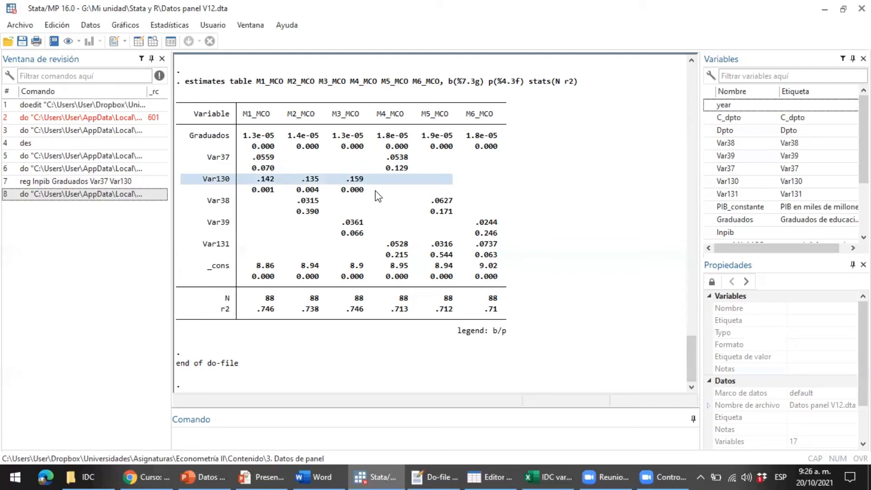
pyautogui.moveTo(376, 190); pyautogui.dragTo(188, 196)
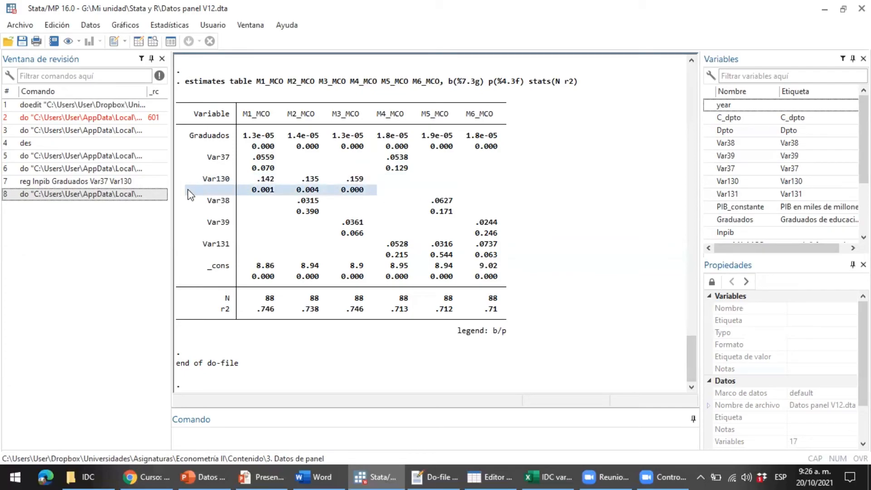
pyautogui.click(230, 113)
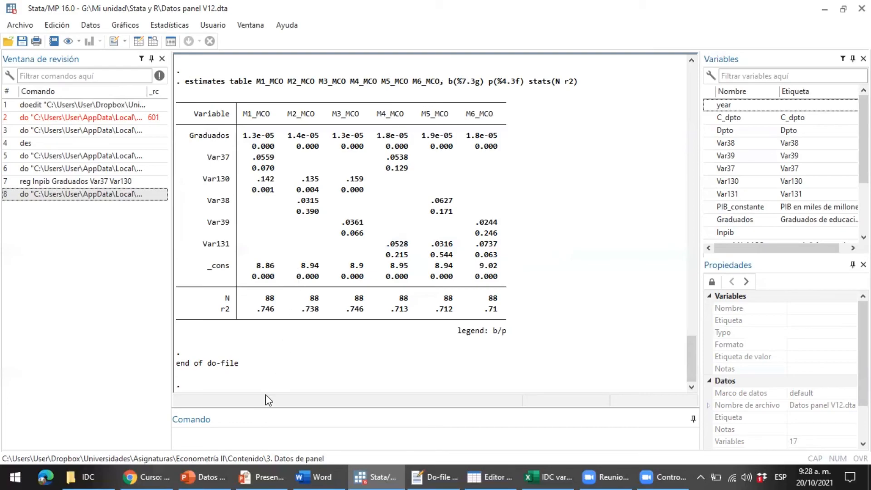
pyautogui.click(263, 474)
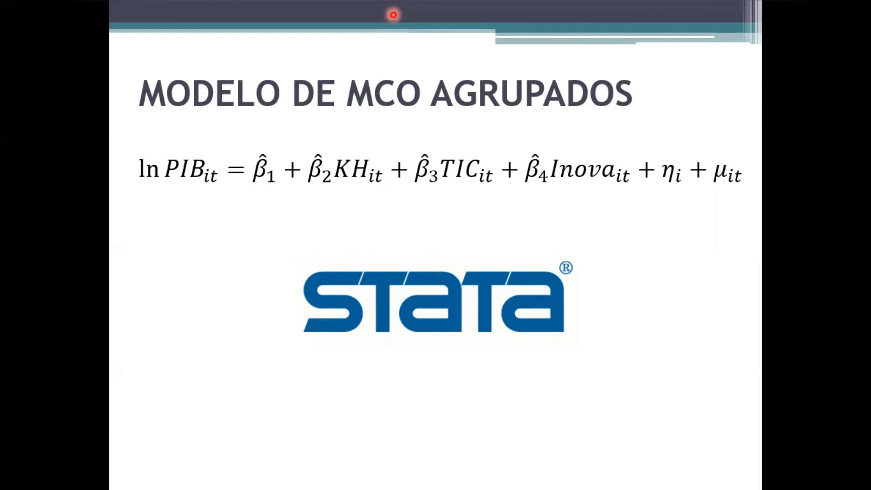
# Switch back to Stata and focus the Results window with the M1_MCO–M6_MCO table
pyautogui.hotkey('alt', 'Tab')
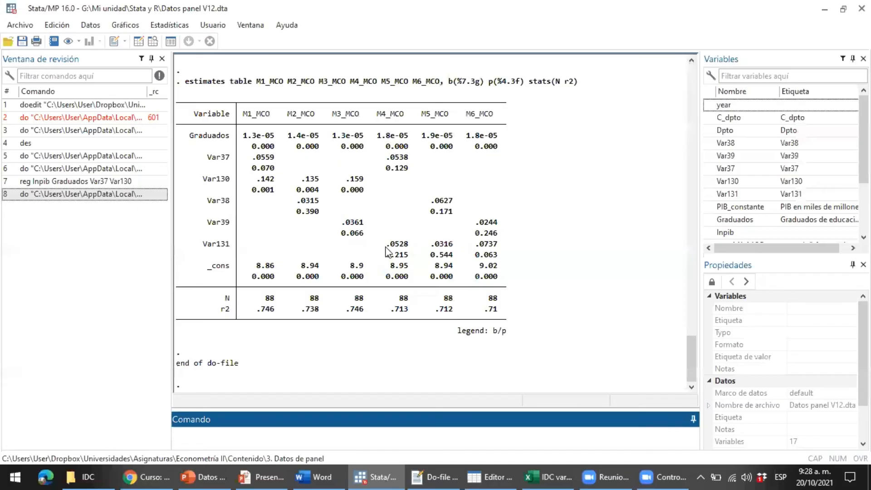
pyautogui.click(410, 245)
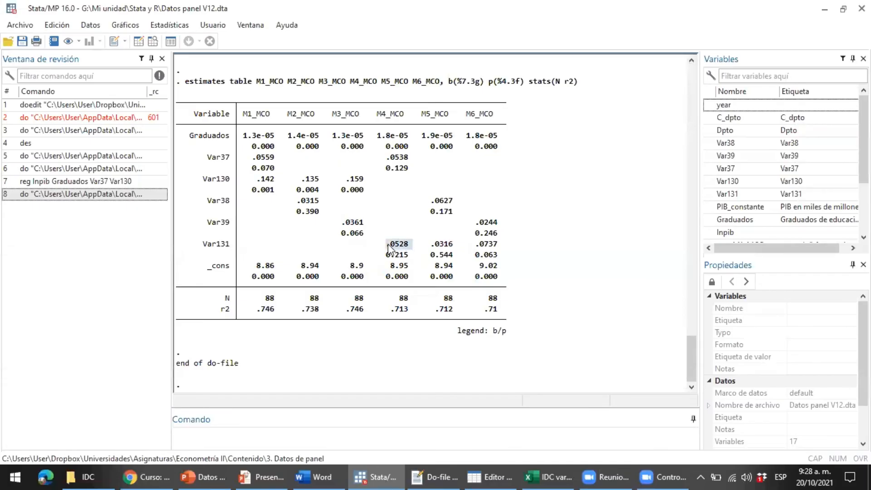